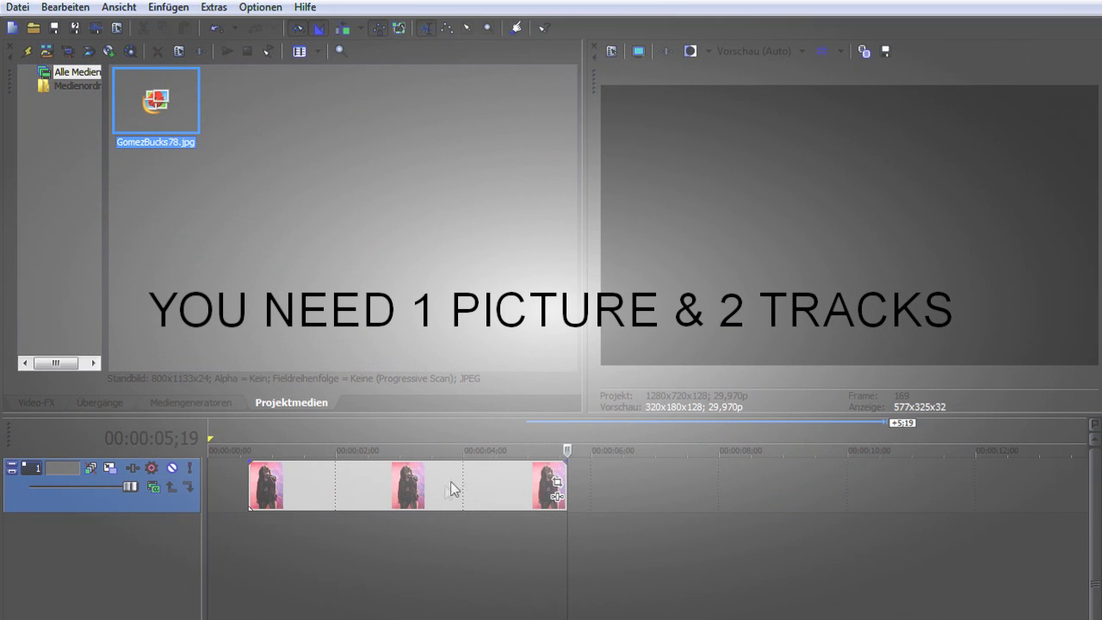
# Insert a second video track into the project alongside the track holding the picture
pyautogui.click(279, 546)
pyautogui.rightClick(279, 546)
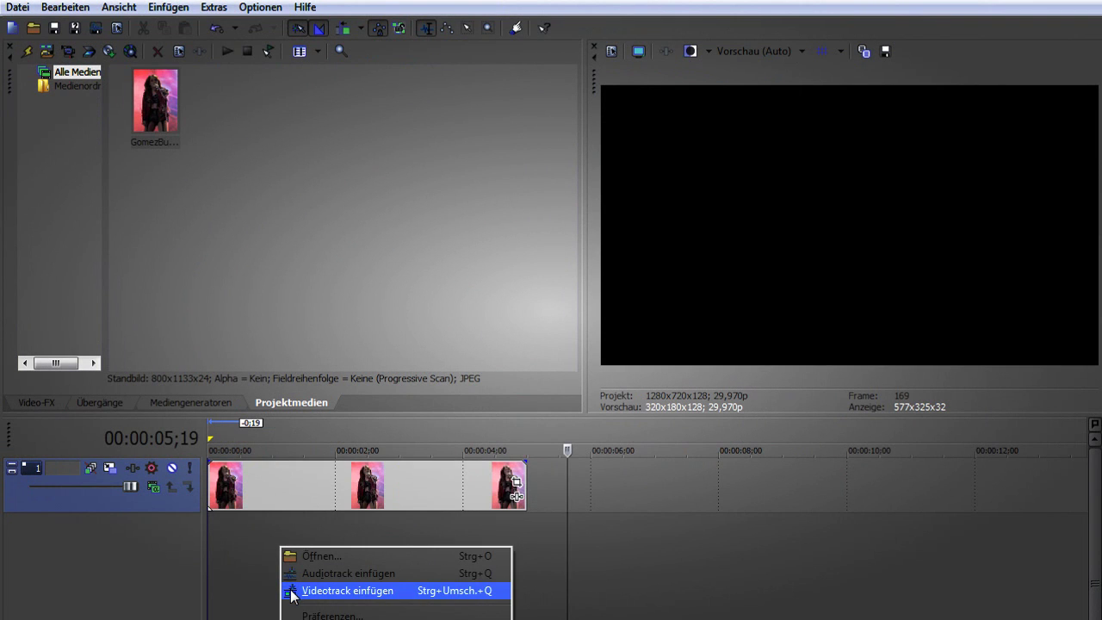
pyautogui.click(293, 593)
# Crop the track 2 picture to the output aspect ratio and shift the frame vertically to the singer's face, with Y-Mitte at about 330,6
pyautogui.click(300, 553)
pyautogui.click(518, 542)
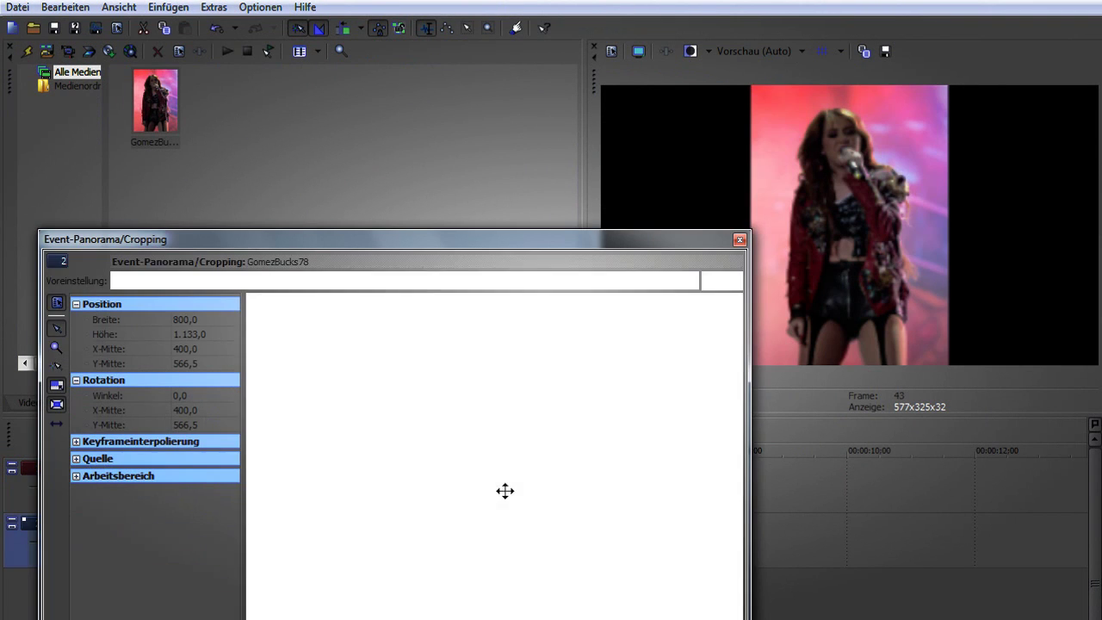
pyautogui.rightClick(499, 509)
pyautogui.click(524, 480)
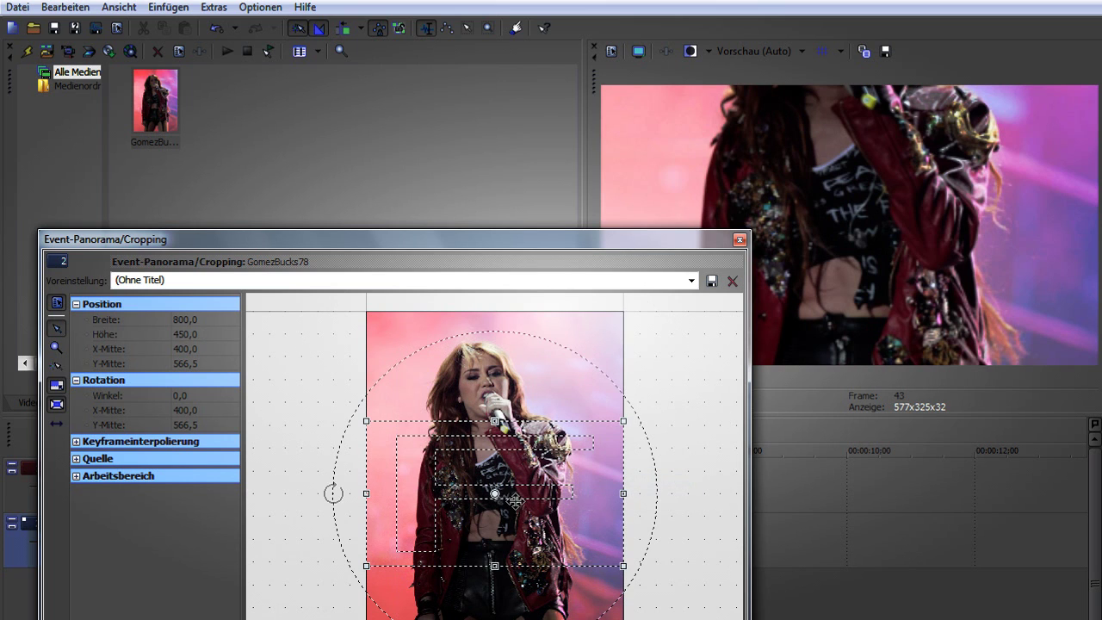
pyautogui.click(56, 424)
pyautogui.moveTo(548, 499); pyautogui.dragTo(547, 426)
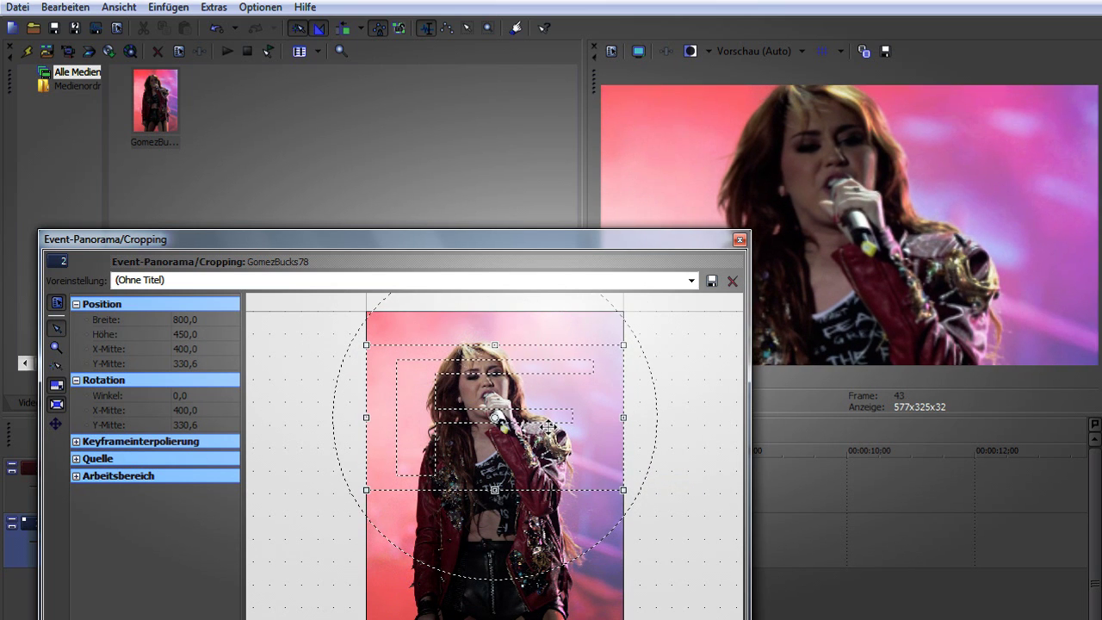
# Enable the mask for the track 2 picture and trace anchor points from the jacket sleeve up around the singer's hair
pyautogui.click(52, 616)
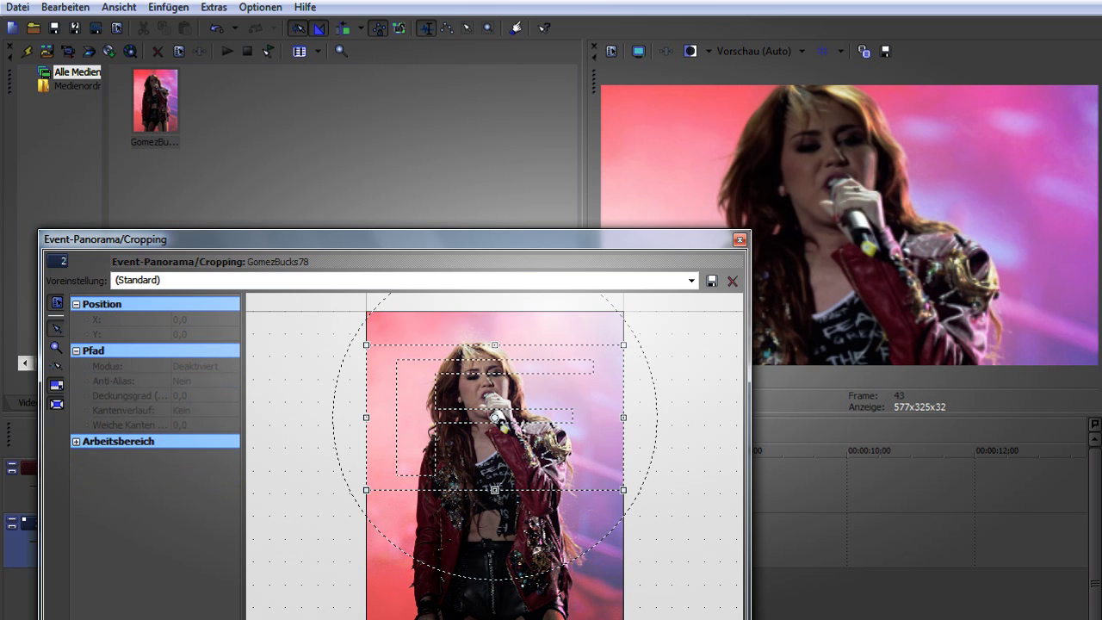
pyautogui.scroll(4, 404, 553)
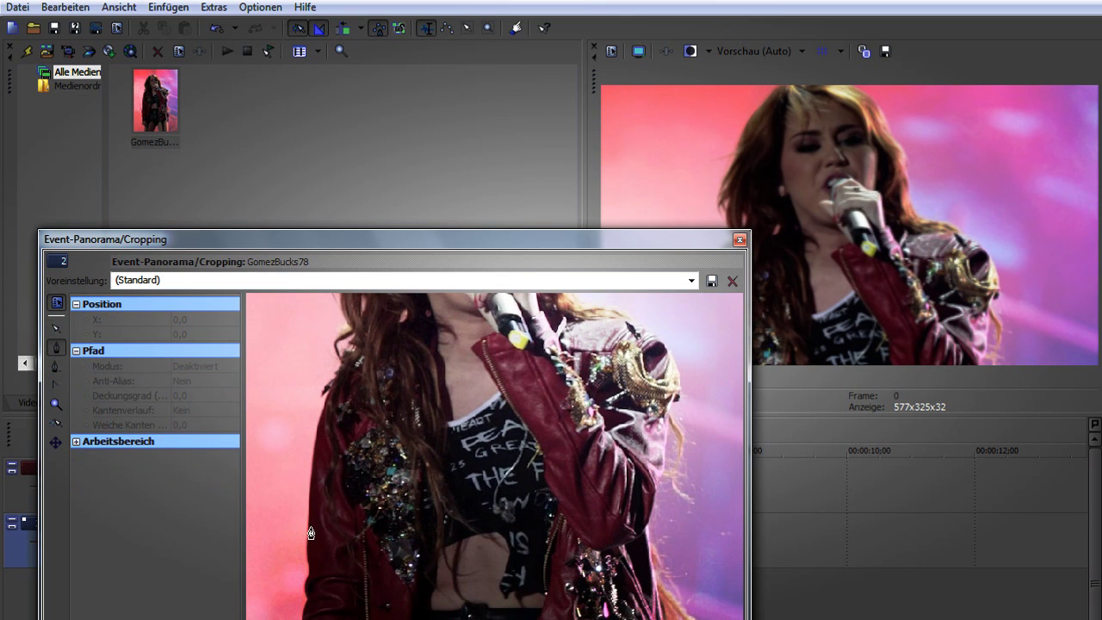
pyautogui.click(308, 532)
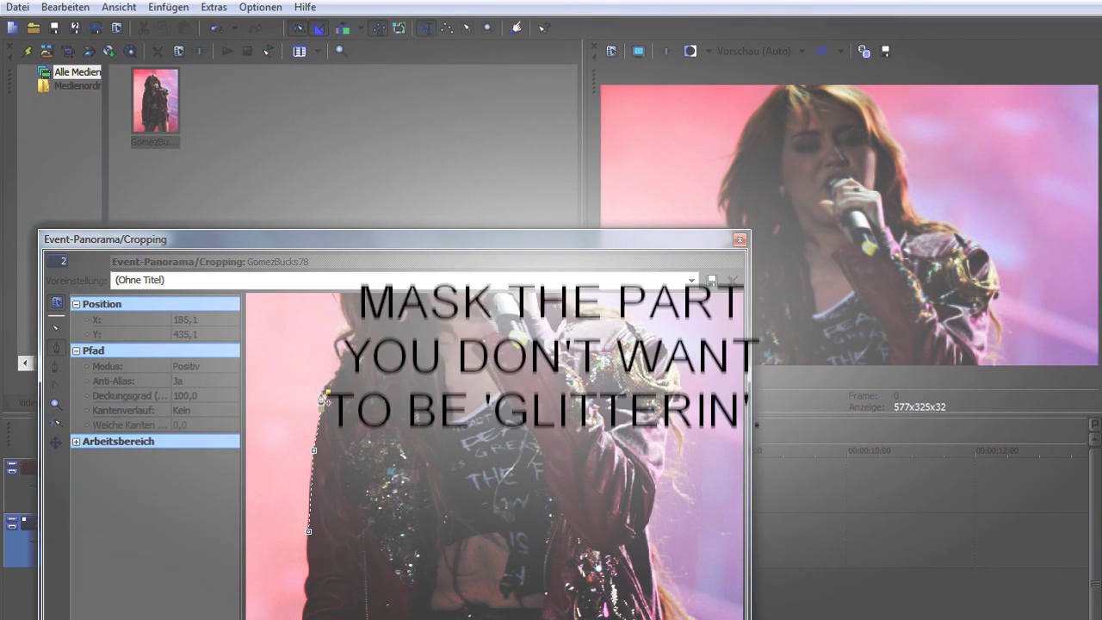
pyautogui.click(326, 392)
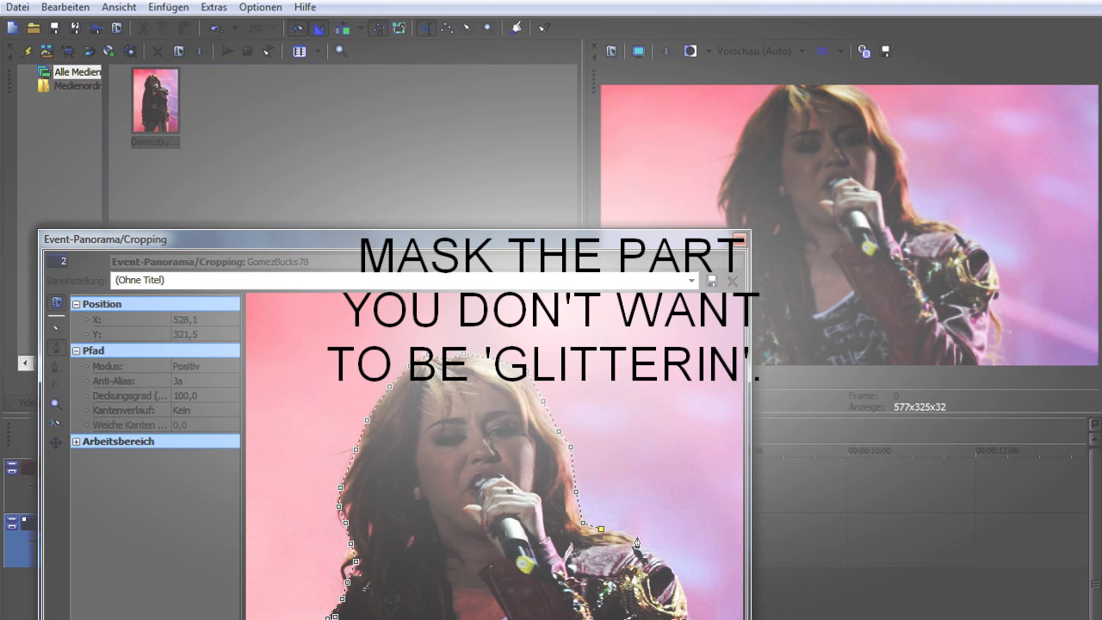
# Continue the mask path from the shoulder down the outer edge of the jacket and around the thigh
pyautogui.click(57, 328)
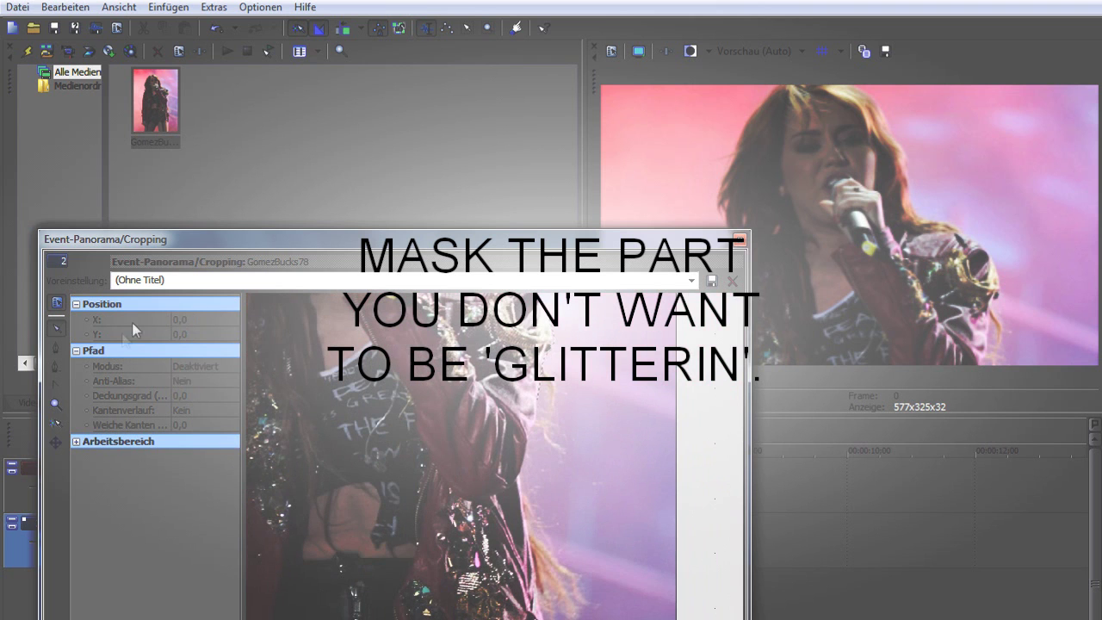
pyautogui.click(56, 348)
pyautogui.click(524, 458)
pyautogui.click(527, 525)
pyautogui.click(536, 580)
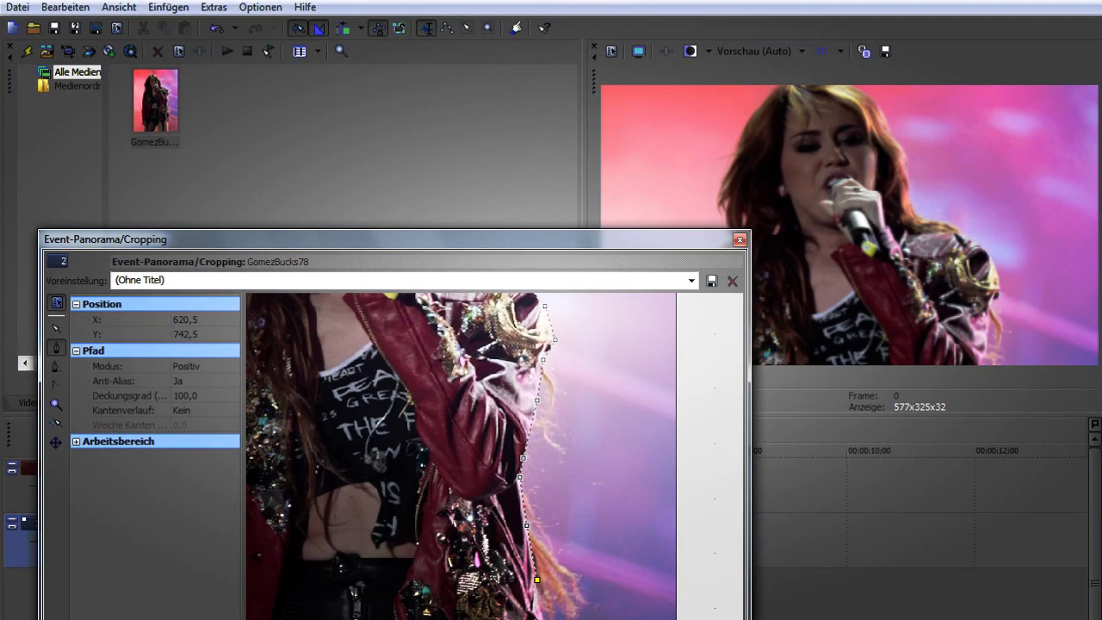
pyautogui.click(54, 334)
pyautogui.click(56, 347)
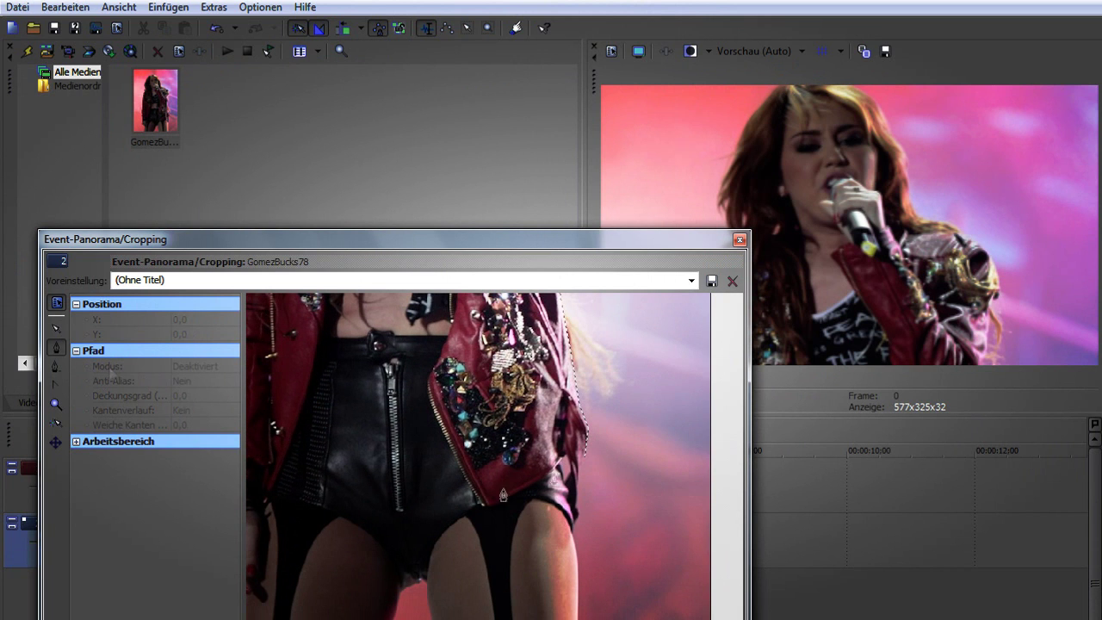
pyautogui.click(585, 457)
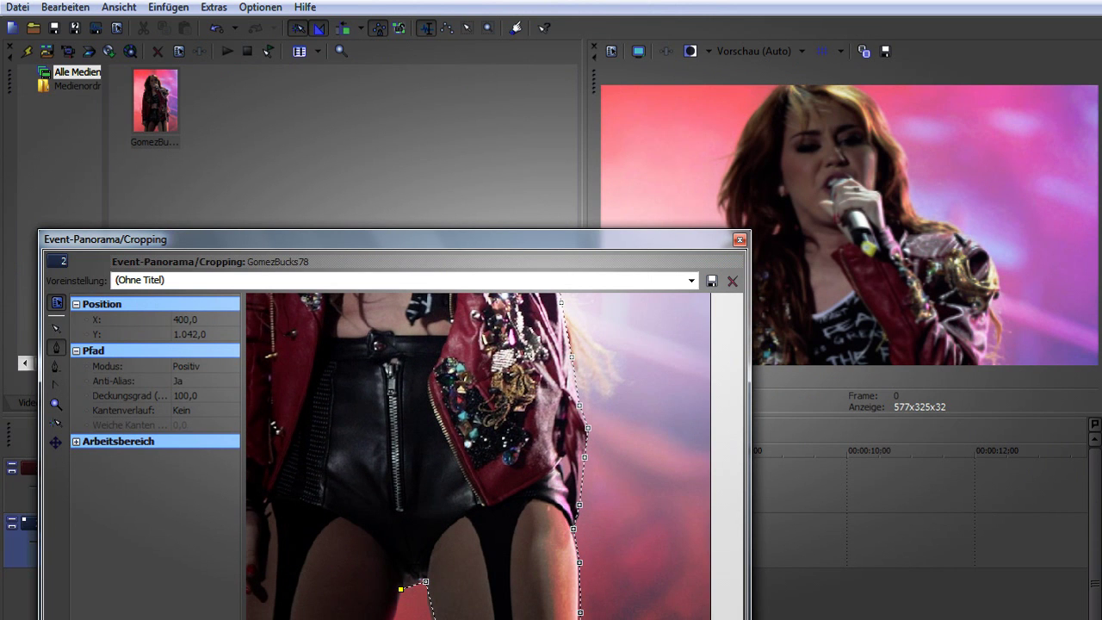
# Trace the mask along the hanging arm and close the path so only the singer is cut out, then finish cropping
pyautogui.hscroll(-3, 57, 342)
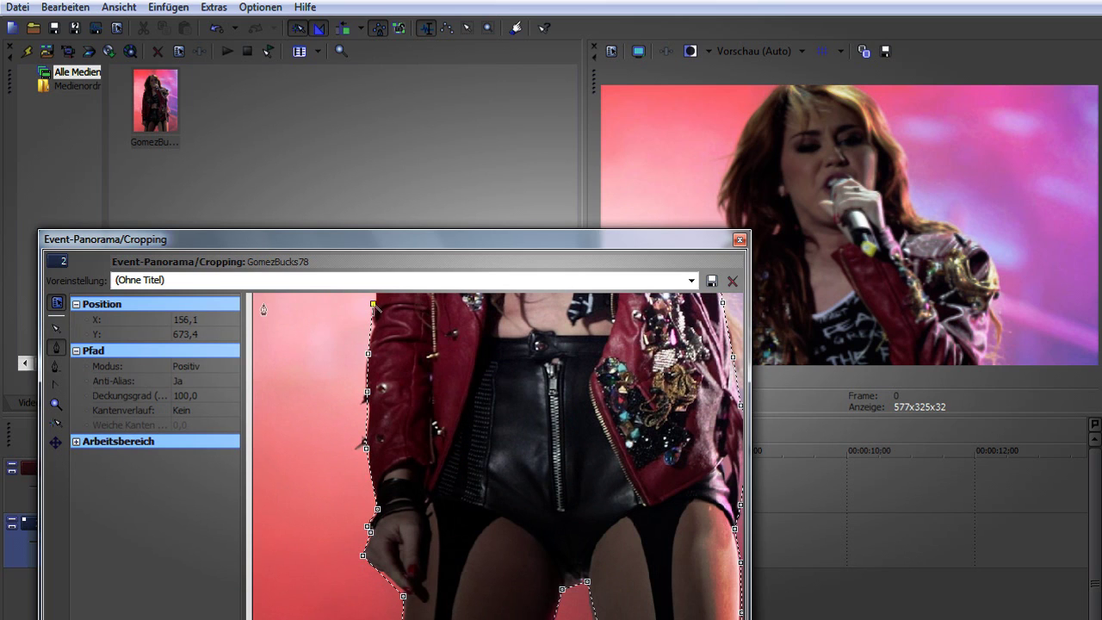
pyautogui.moveTo(493, 328); pyautogui.dragTo(485, 509)
pyautogui.click(56, 348)
pyautogui.click(362, 484)
pyautogui.click(365, 439)
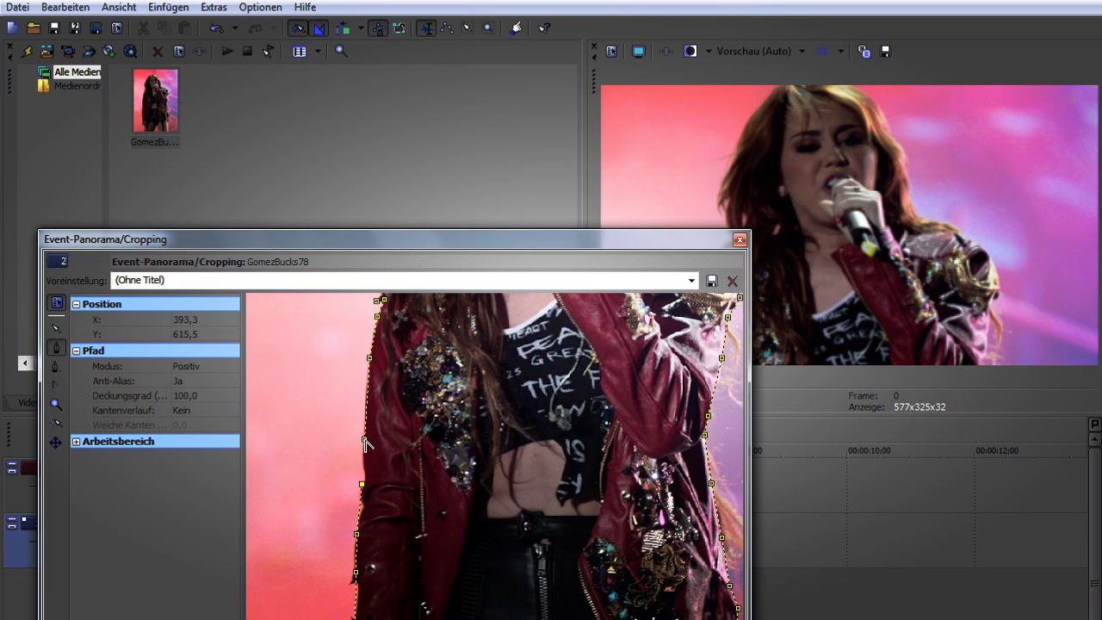
pyautogui.click(741, 241)
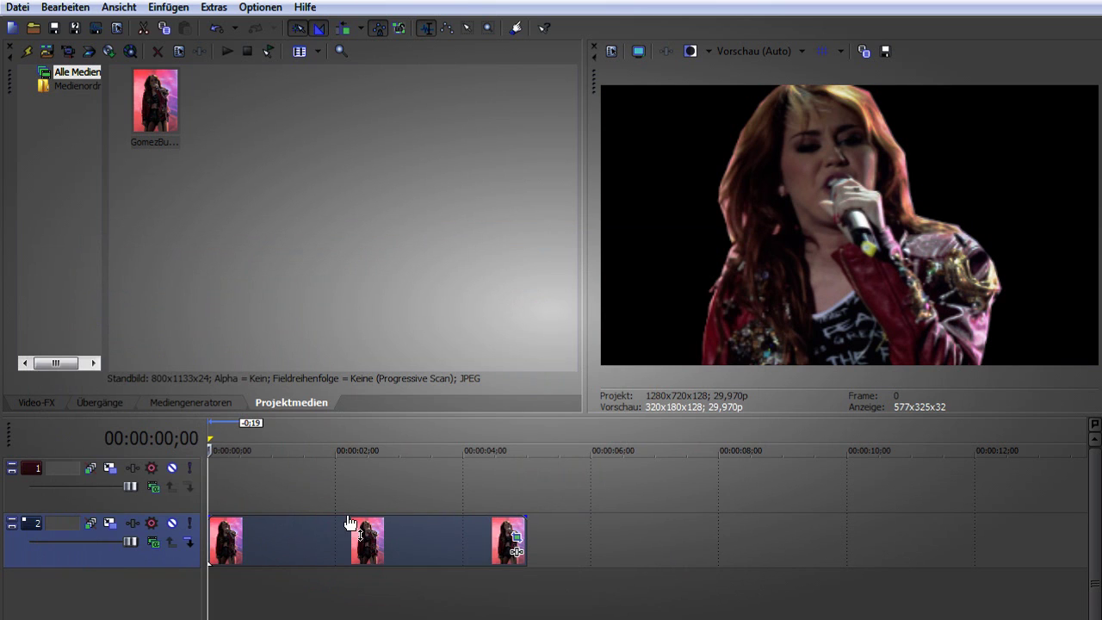
# Duplicate the masked picture so both tracks hold a copy, and turn off the mask on the track 2 copy
pyautogui.rightClick(306, 536)
pyautogui.click(362, 284)
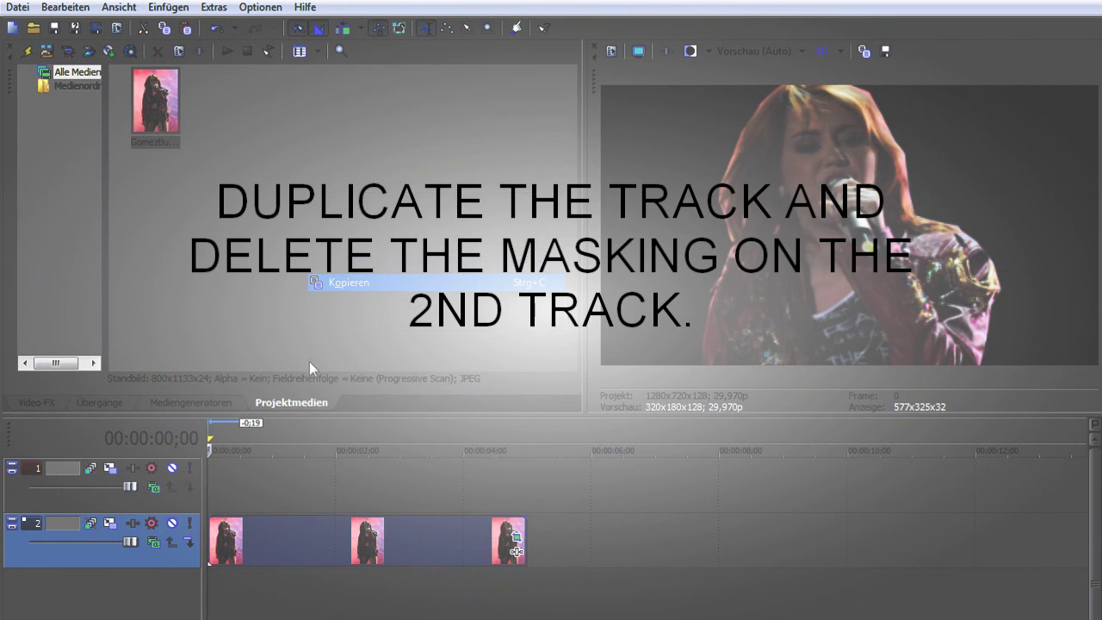
pyautogui.moveTo(234, 560); pyautogui.dragTo(234, 498)
pyautogui.rightClick(252, 538)
pyautogui.click(469, 547)
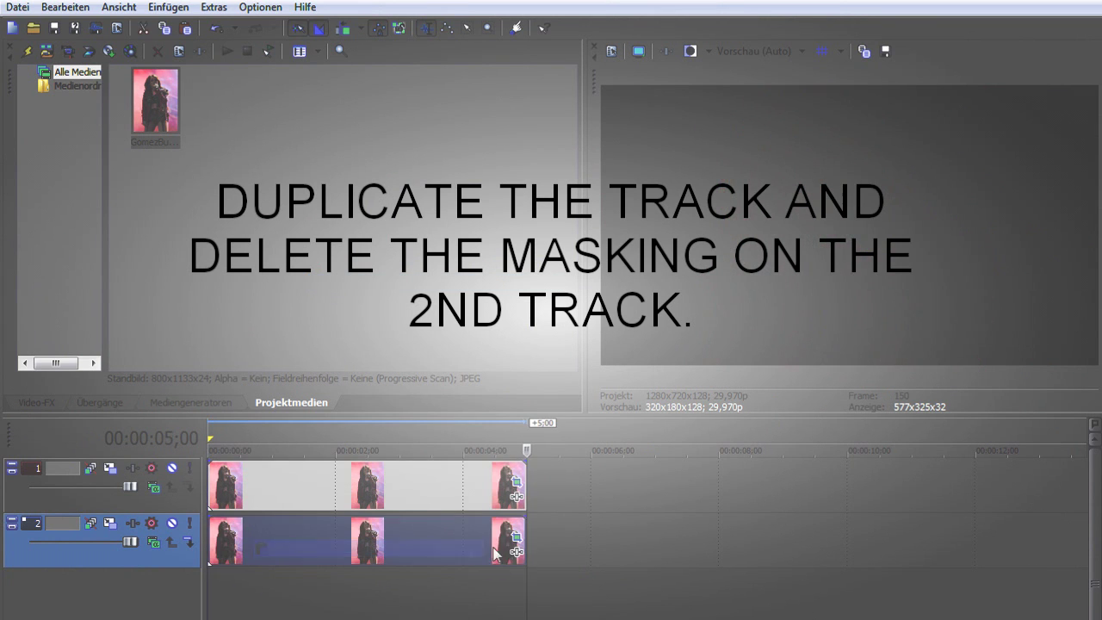
pyautogui.click(514, 541)
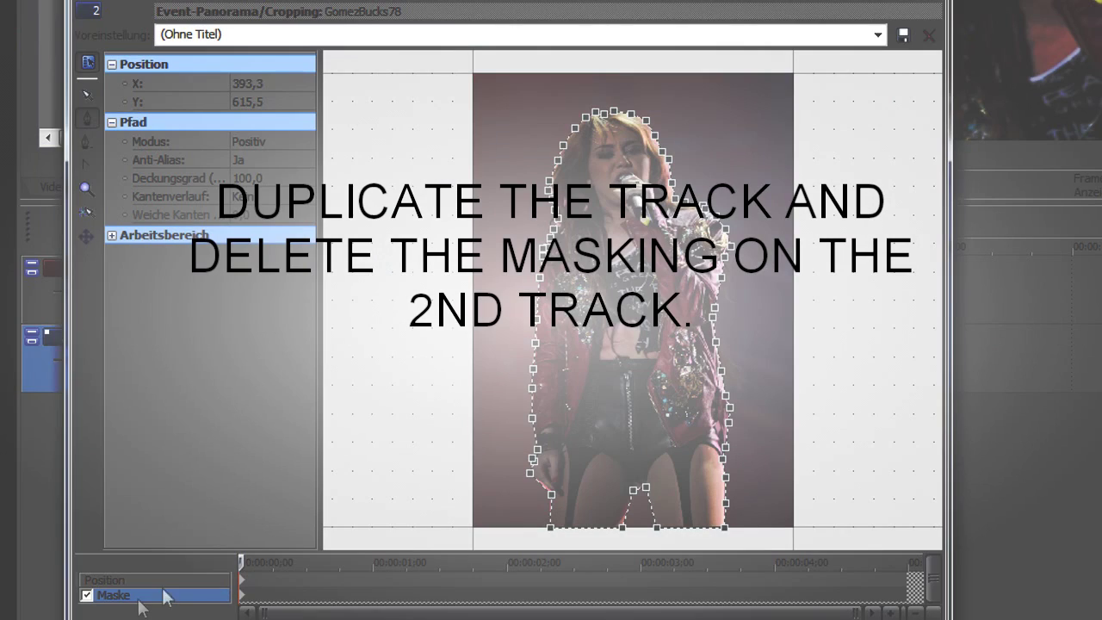
pyautogui.click(88, 595)
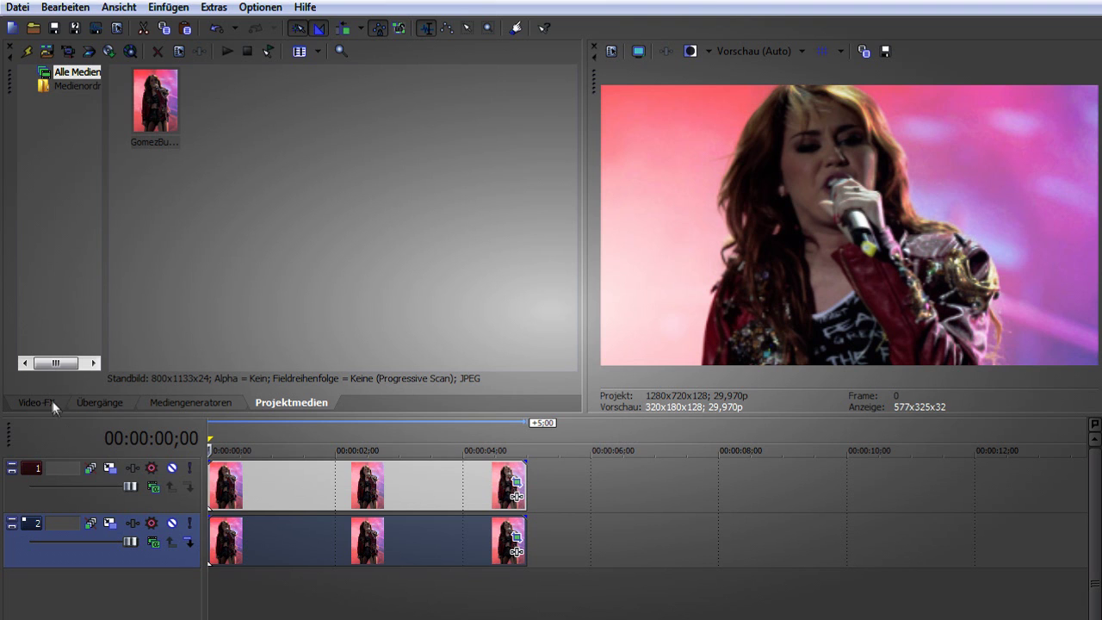
# Apply the Add Noise effect with the Mittel preset to the picture on track 2
pyautogui.click(52, 402)
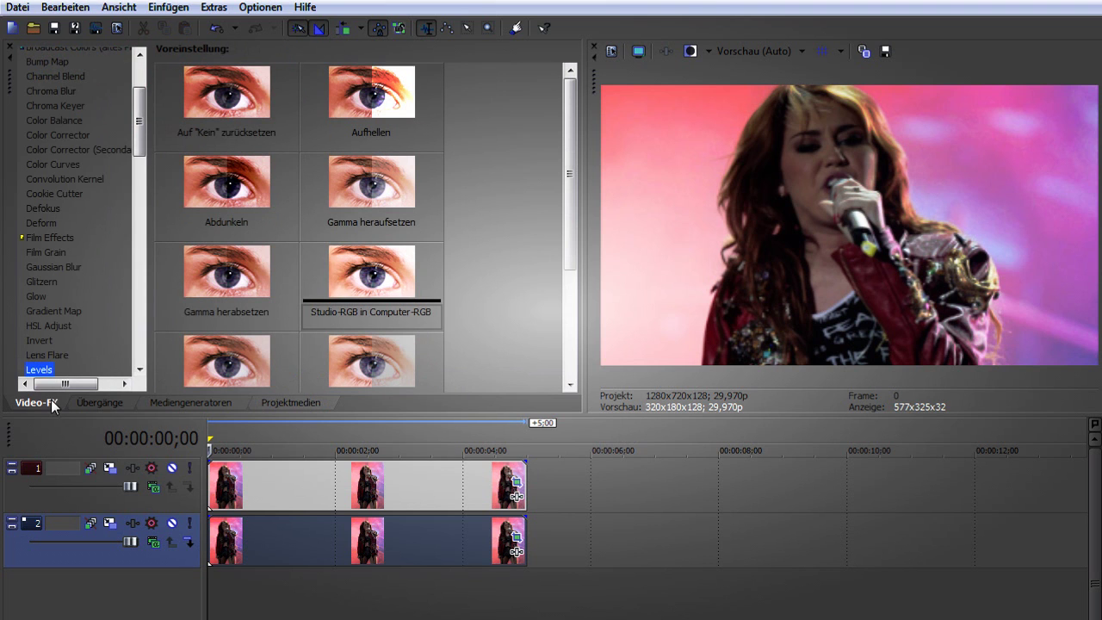
pyautogui.scroll(3, 140, 127)
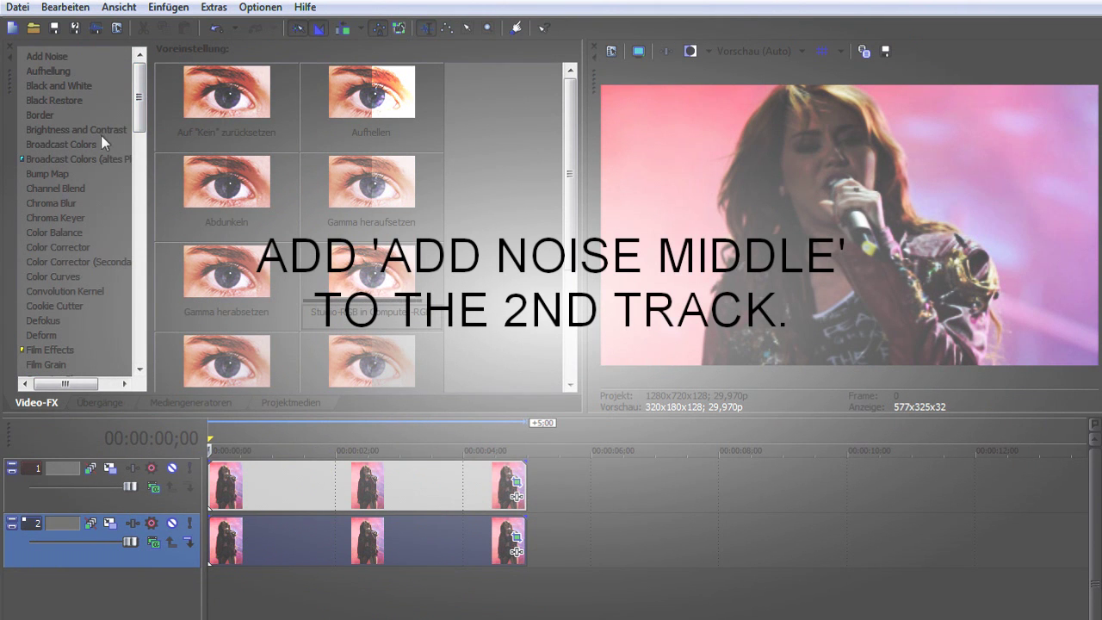
pyautogui.click(57, 57)
pyautogui.moveTo(255, 112); pyautogui.dragTo(288, 546)
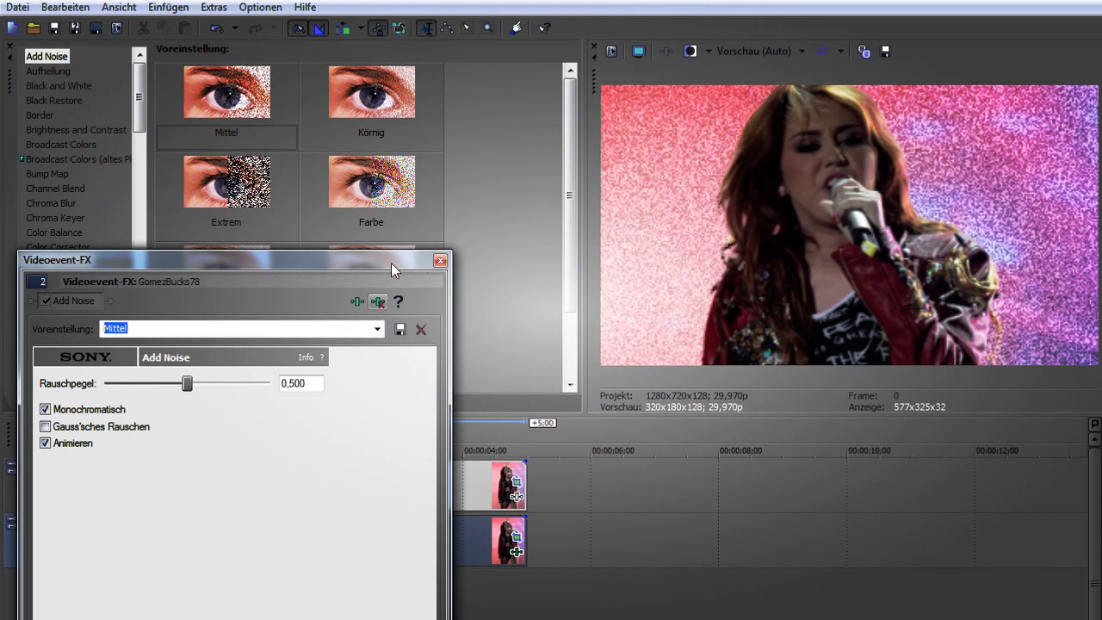
pyautogui.click(440, 262)
# Apply the TV Simulator effect with the Gradient Map Effect #2 preset to the picture on track 2
pyautogui.scroll(-15, 104, 350)
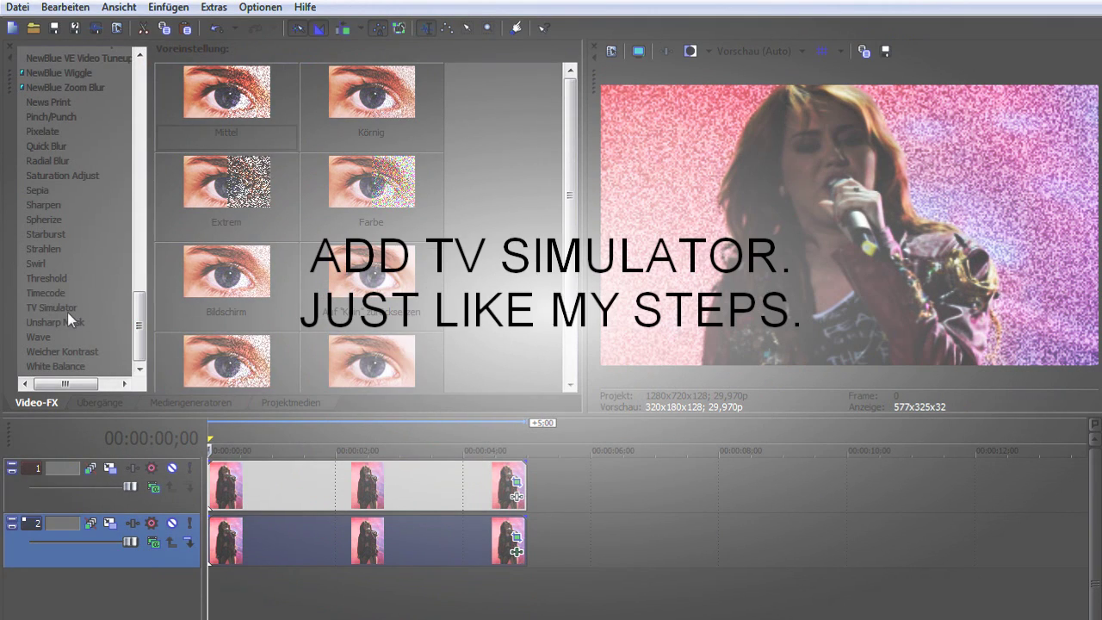
pyautogui.click(66, 309)
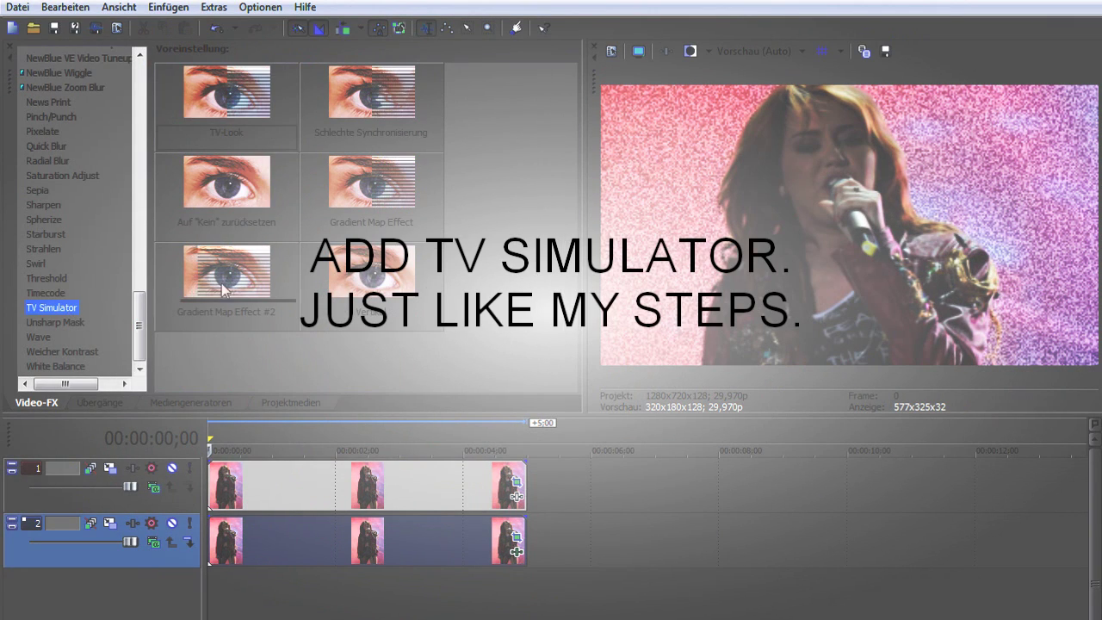
pyautogui.moveTo(224, 277); pyautogui.dragTo(230, 548)
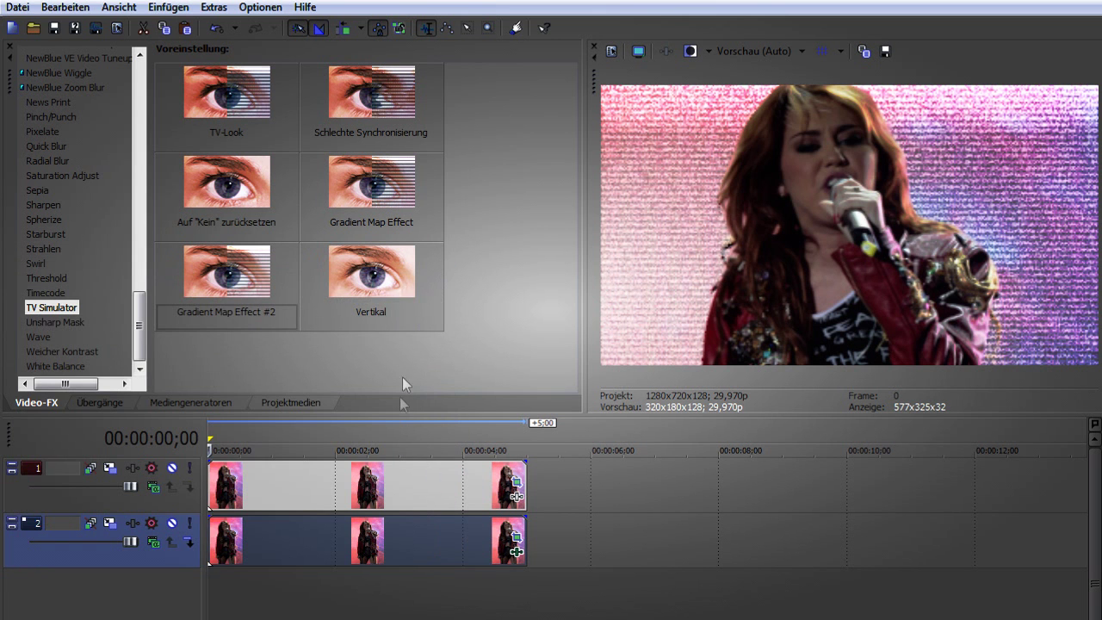
# Split the picture events on both tracks at 00:00:01;25 and delete the parts after the cut
pyautogui.click(338, 489)
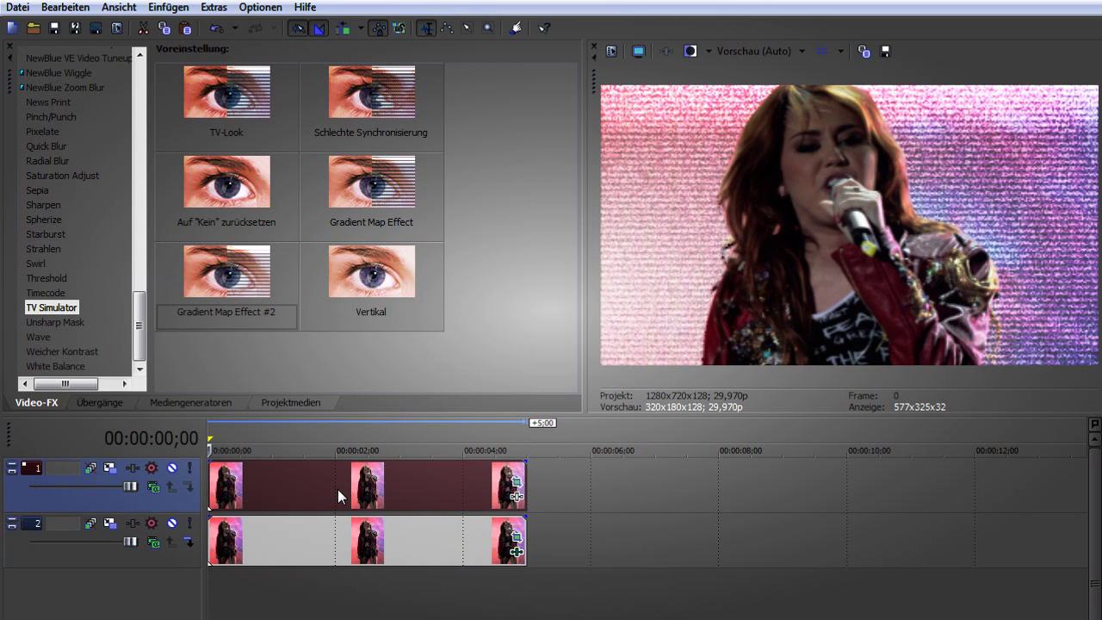
pyautogui.click(324, 491)
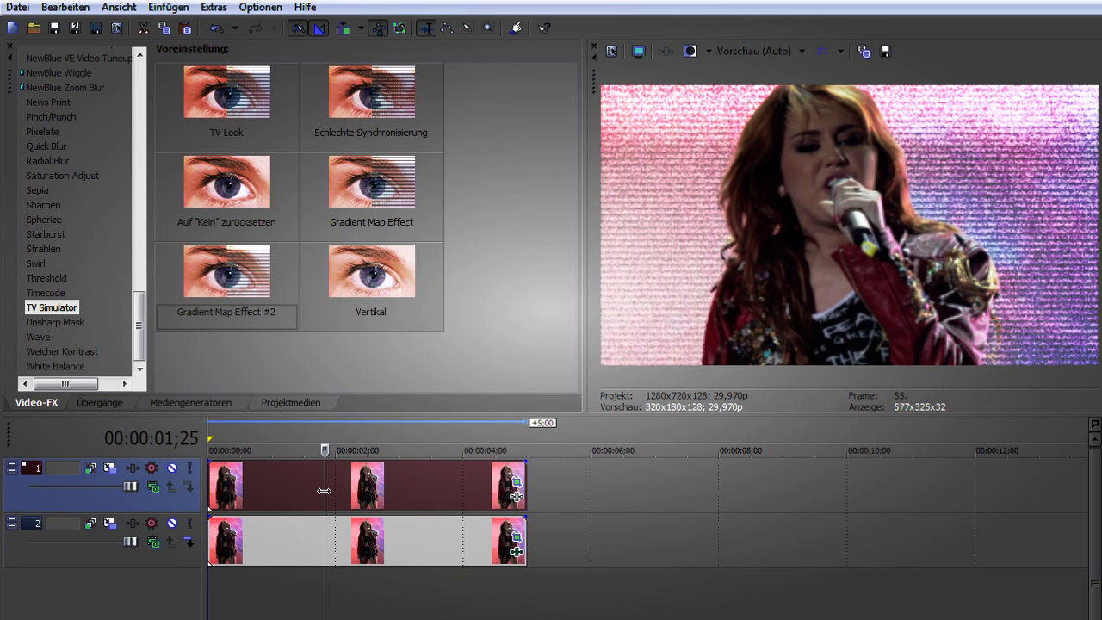
pyautogui.press('s')
pyautogui.click(324, 523)
pyautogui.press('s')
pyautogui.click(343, 500)
pyautogui.press('Delete')
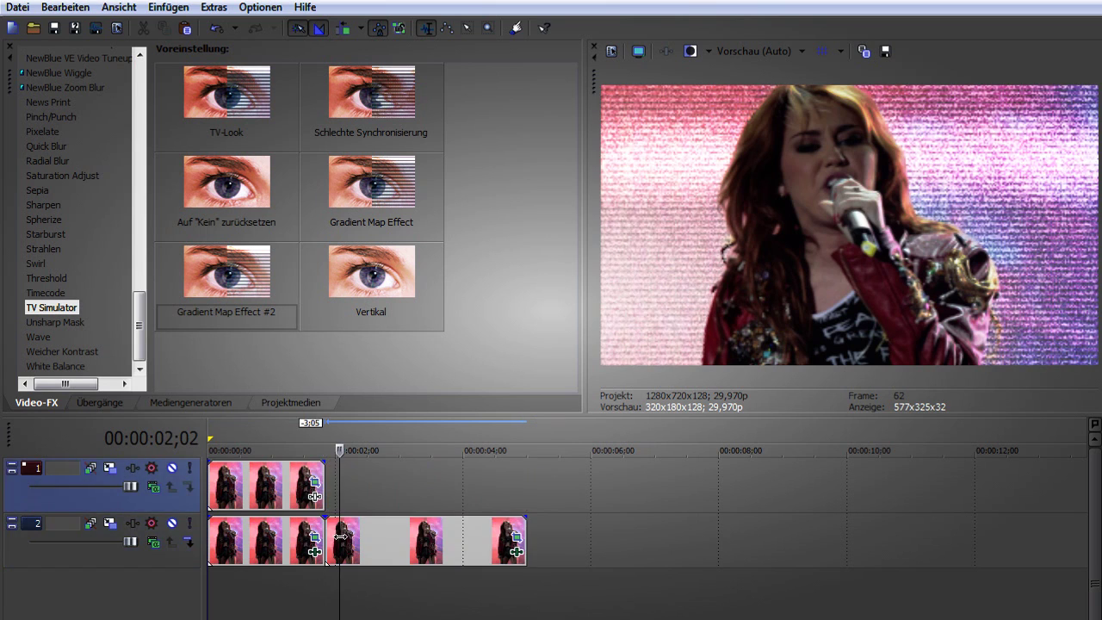
pyautogui.click(338, 537)
pyautogui.press('Delete')
# Copy the shortened masked event on track 1 and paste it directly after the original
pyautogui.click(293, 496)
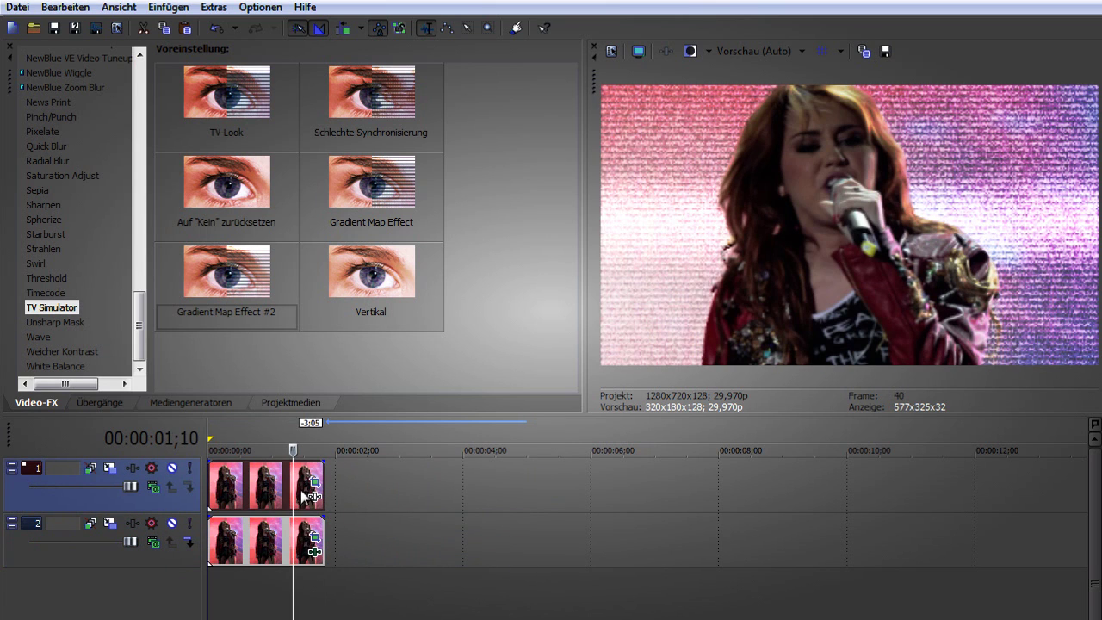
pyautogui.rightClick(289, 493)
pyautogui.click(336, 233)
pyautogui.click(328, 469)
pyautogui.rightClick(334, 472)
pyautogui.click(355, 484)
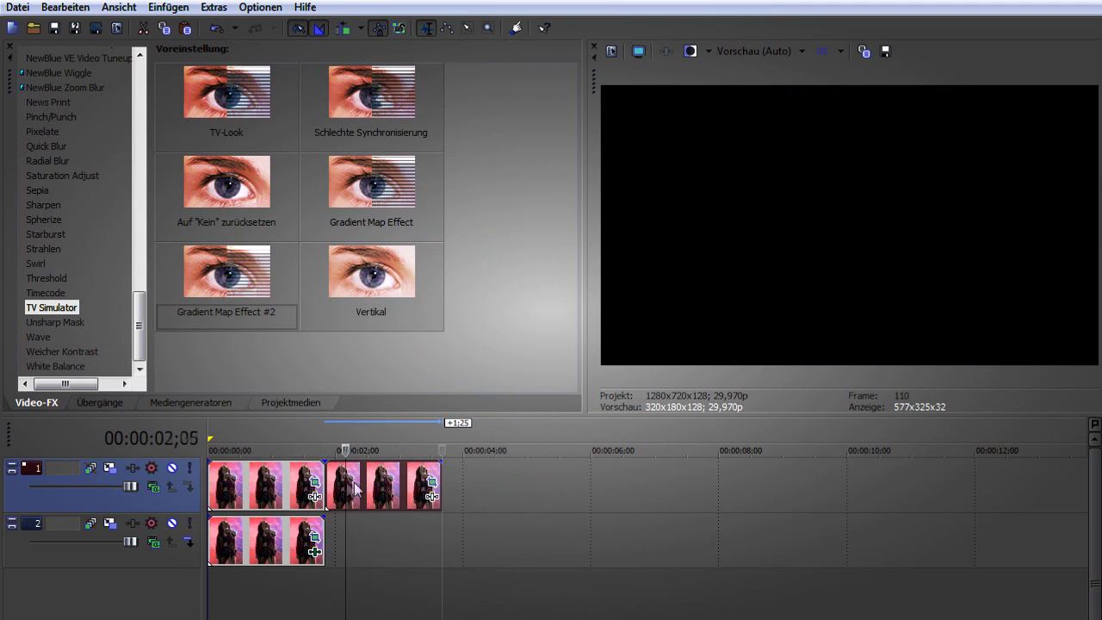
# Copy the shortened background event on track 2 and paste it directly after the original
pyautogui.rightClick(293, 551)
pyautogui.click(320, 291)
pyautogui.rightClick(349, 526)
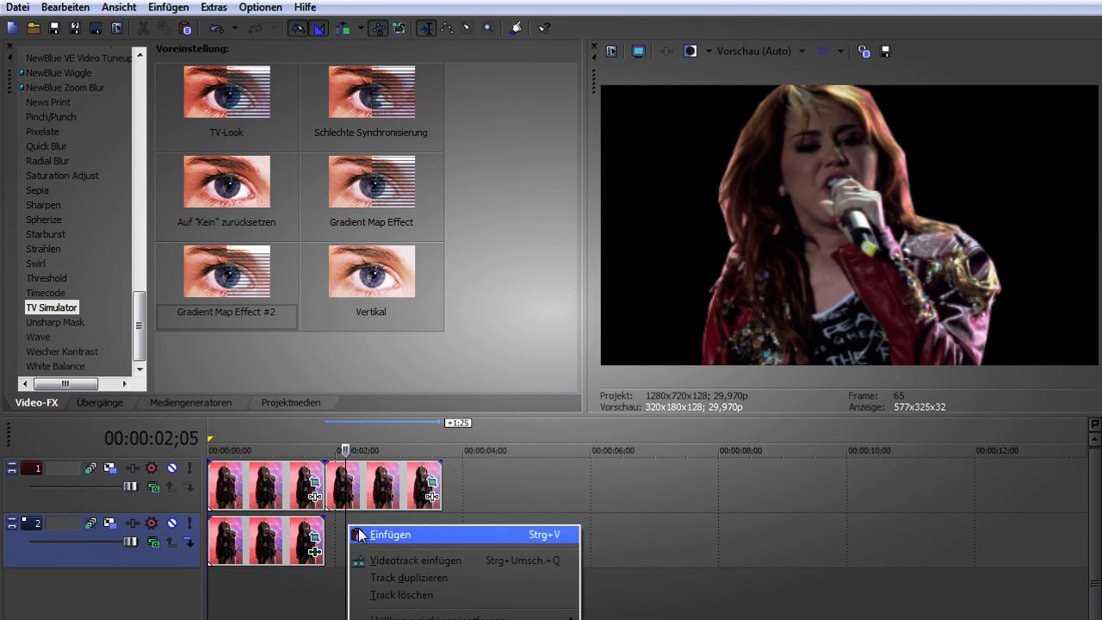
pyautogui.click(359, 535)
pyautogui.click(351, 526)
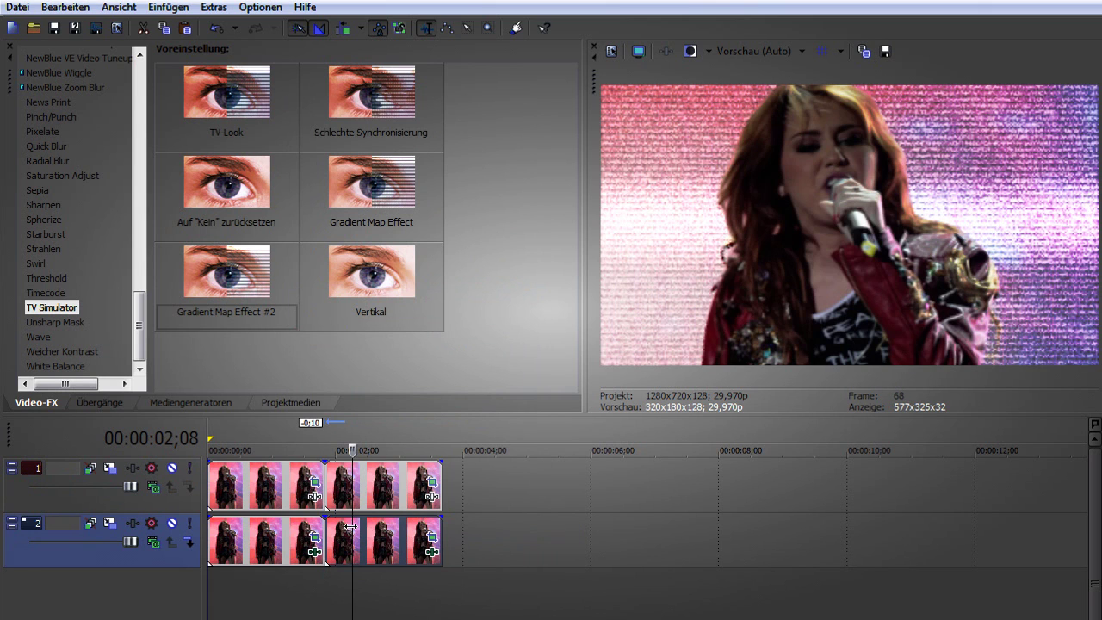
# Apply the Cookie Cutter effect with the "Quadrat, Mitte, weißer Rahmen" preset to the first event on track 1
pyautogui.click(272, 495)
pyautogui.moveTo(145, 336); pyautogui.dragTo(143, 143)
pyautogui.click(57, 138)
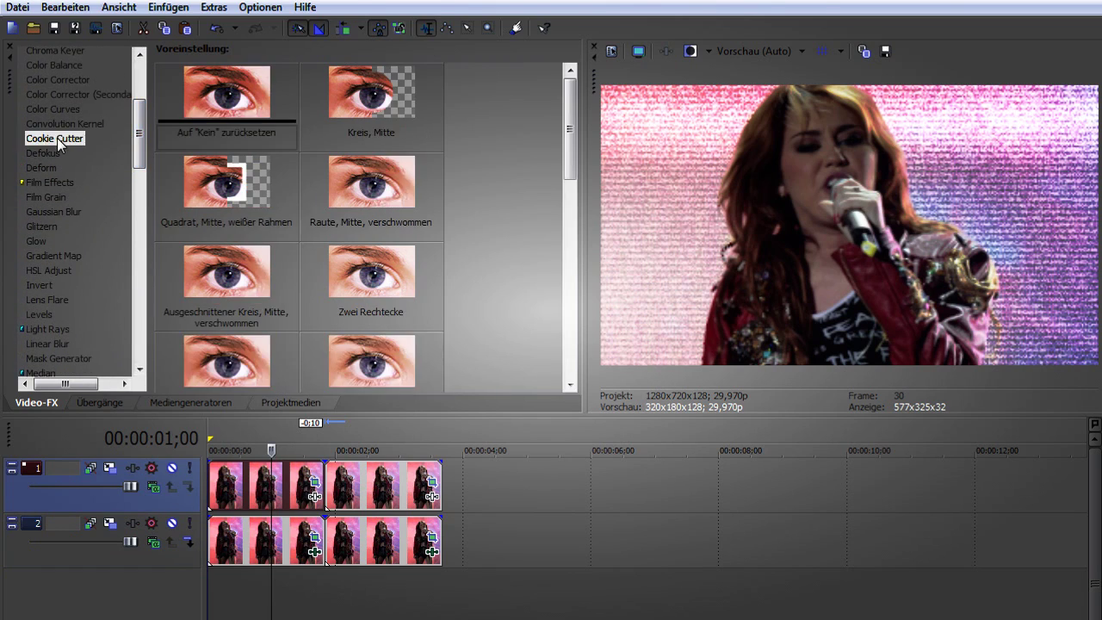
pyautogui.moveTo(225, 186); pyautogui.dragTo(277, 492)
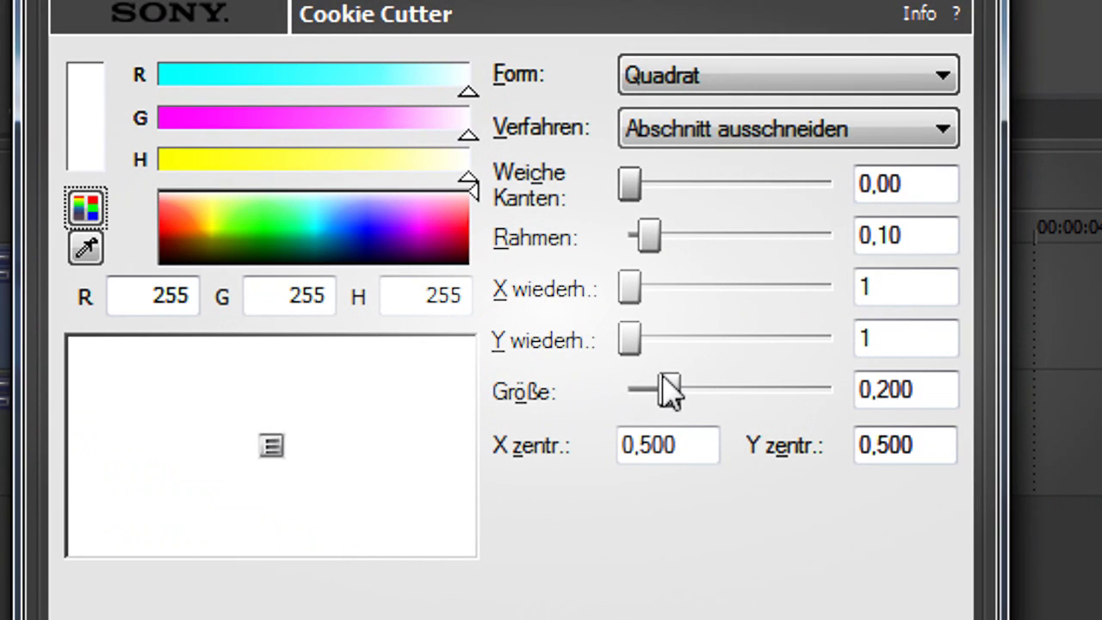
# Set the Cookie Cutter's Form to Rechteck, Rahmen to 0,03 and Größe to 0,390
pyautogui.moveTo(690, 387); pyautogui.dragTo(696, 388)
pyautogui.click(742, 79)
pyautogui.click(742, 188)
pyautogui.moveTo(653, 236)
pyautogui.mouseDown()
pyautogui.moveTo(638, 238)
pyautogui.moveTo(646, 246)
pyautogui.mouseUp()
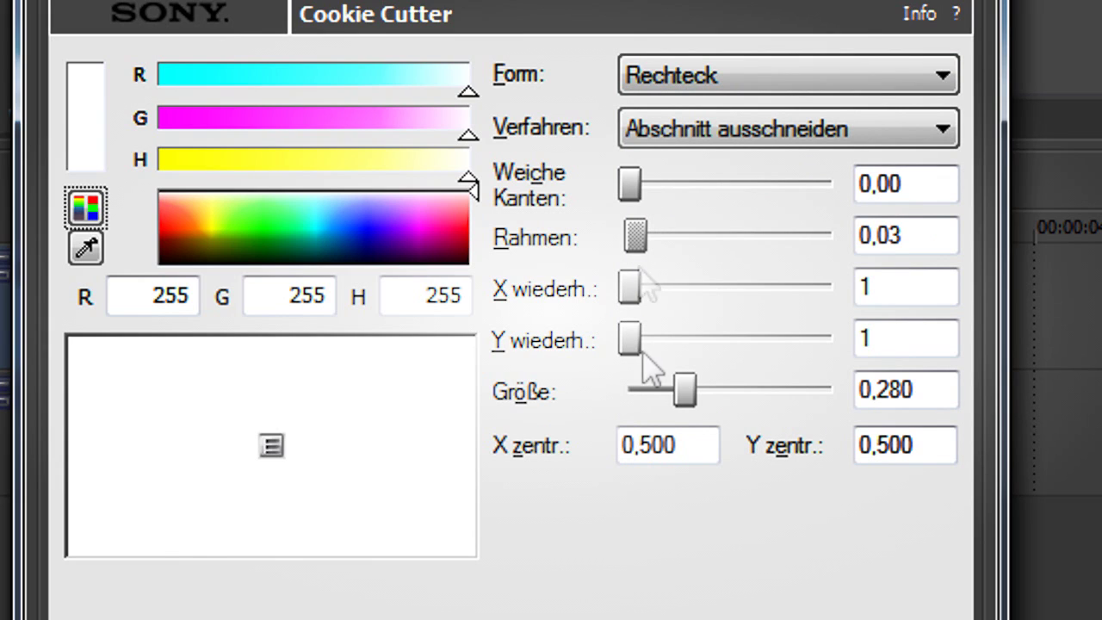
pyautogui.moveTo(687, 388); pyautogui.dragTo(708, 389)
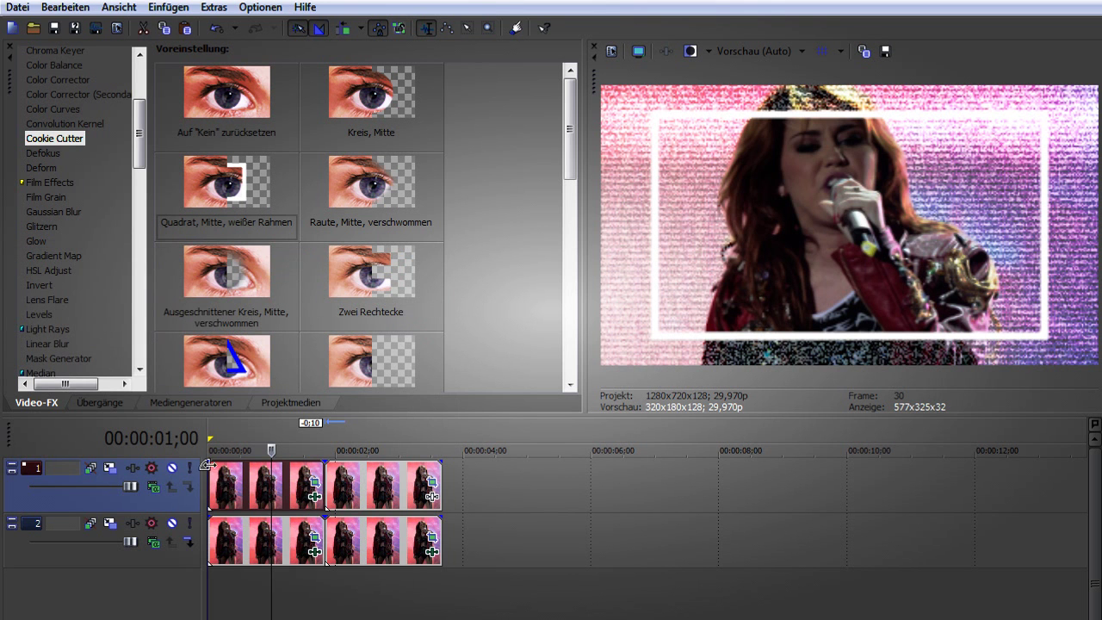
# Add short fade-ins of equal length to the first events on tracks 1 and 2
pyautogui.moveTo(206, 465); pyautogui.dragTo(233, 466)
pyautogui.moveTo(209, 517); pyautogui.dragTo(242, 525)
pyautogui.scroll(1, 244, 516)
# Apply the 3D Blinds transition with the Drehung preset to the fade-in of the first event on track 1
pyautogui.doubleClick(225, 496)
pyautogui.click(112, 398)
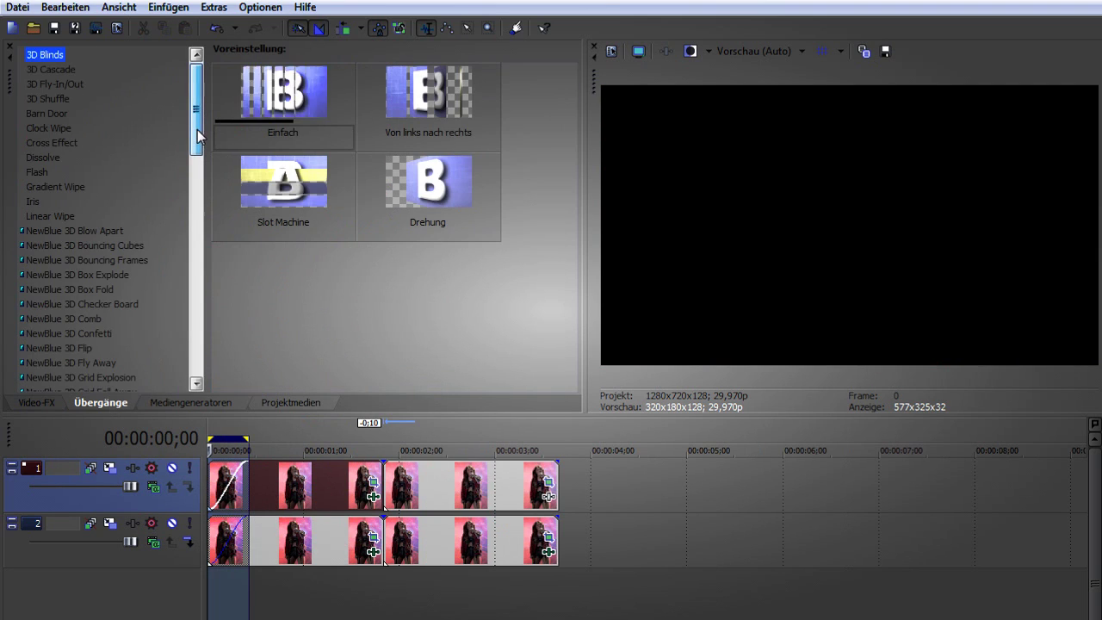
pyautogui.moveTo(426, 183); pyautogui.dragTo(229, 484)
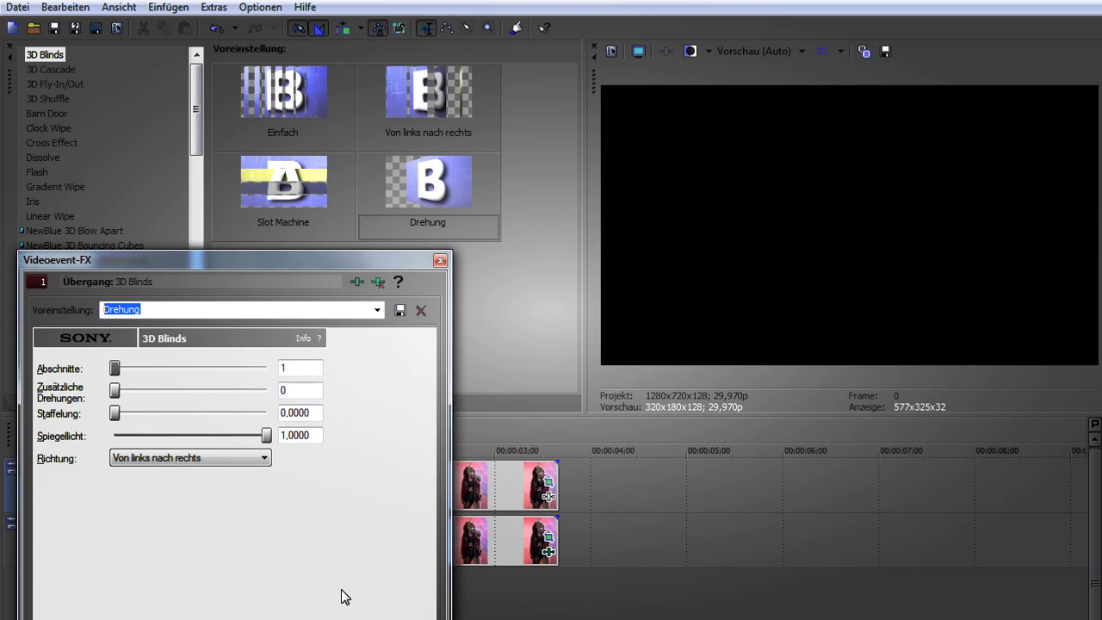
# Apply the NewBlue LB RGB Shift transition with the MYOWNS preset to the fade-in of the first event on track 2
pyautogui.click(441, 260)
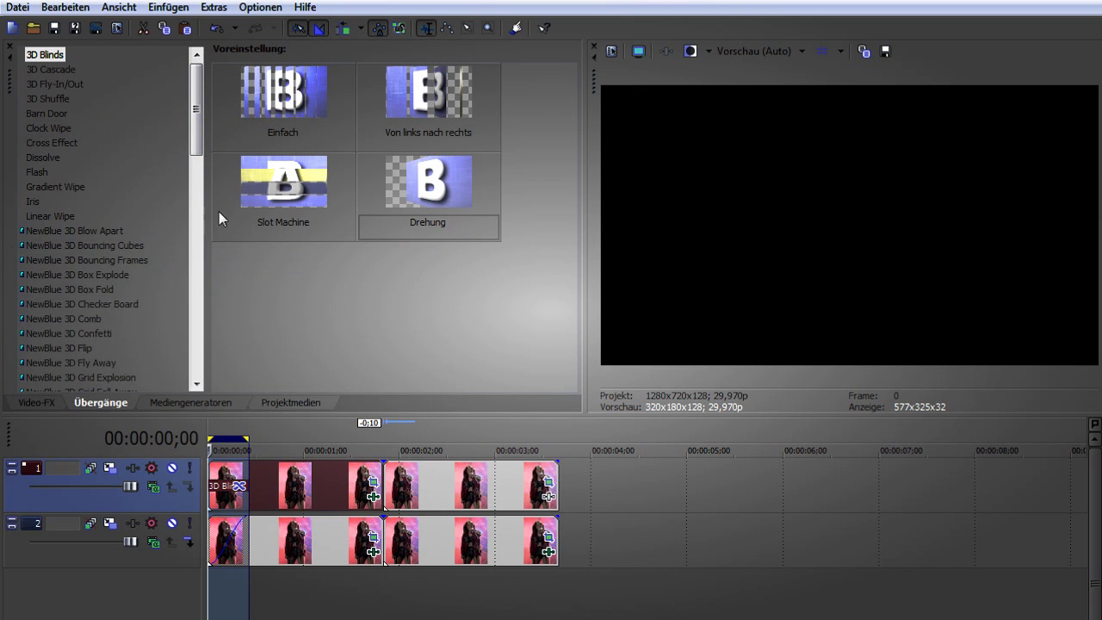
pyautogui.scroll(-3, 198, 164)
pyautogui.moveTo(199, 160); pyautogui.dragTo(199, 302)
pyautogui.click(131, 221)
pyautogui.moveTo(562, 164); pyautogui.dragTo(573, 388)
pyautogui.moveTo(458, 273); pyautogui.dragTo(245, 542)
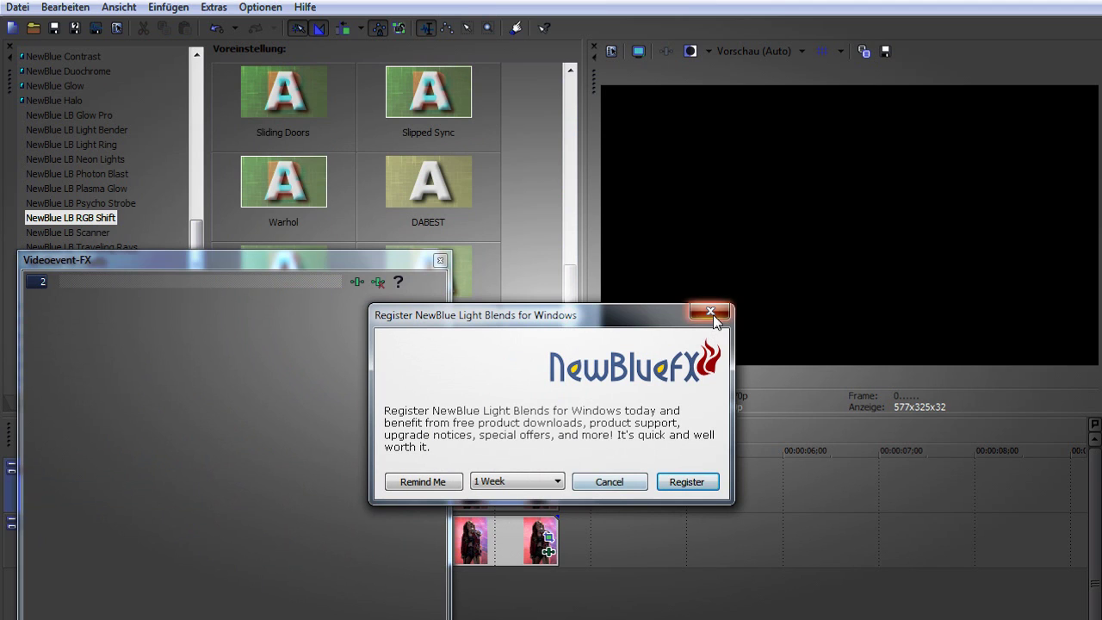
pyautogui.click(711, 312)
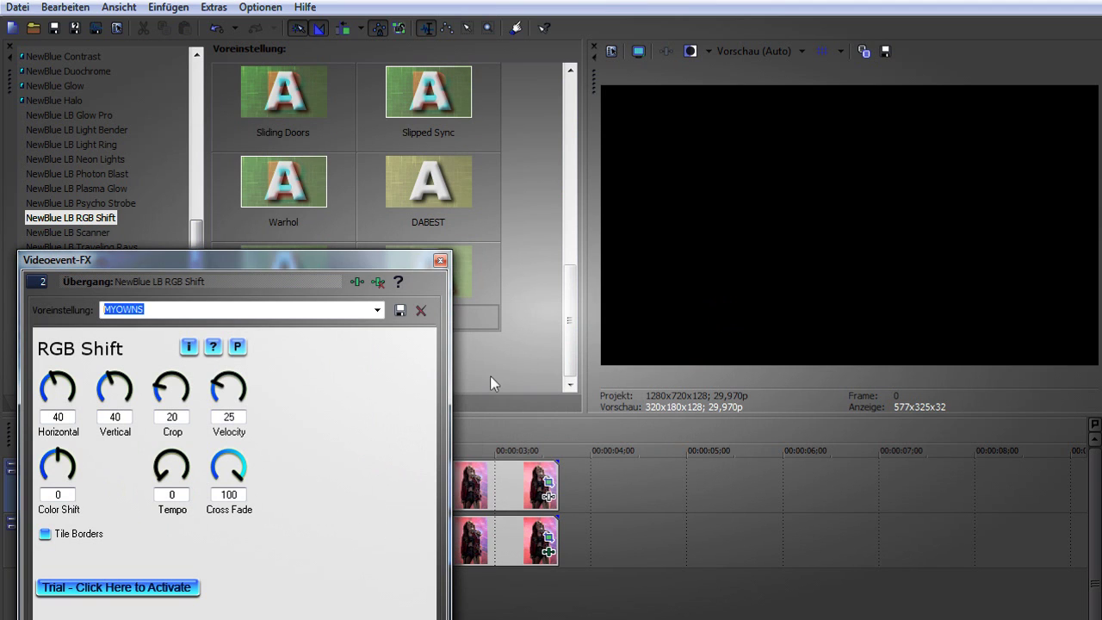
pyautogui.click(440, 261)
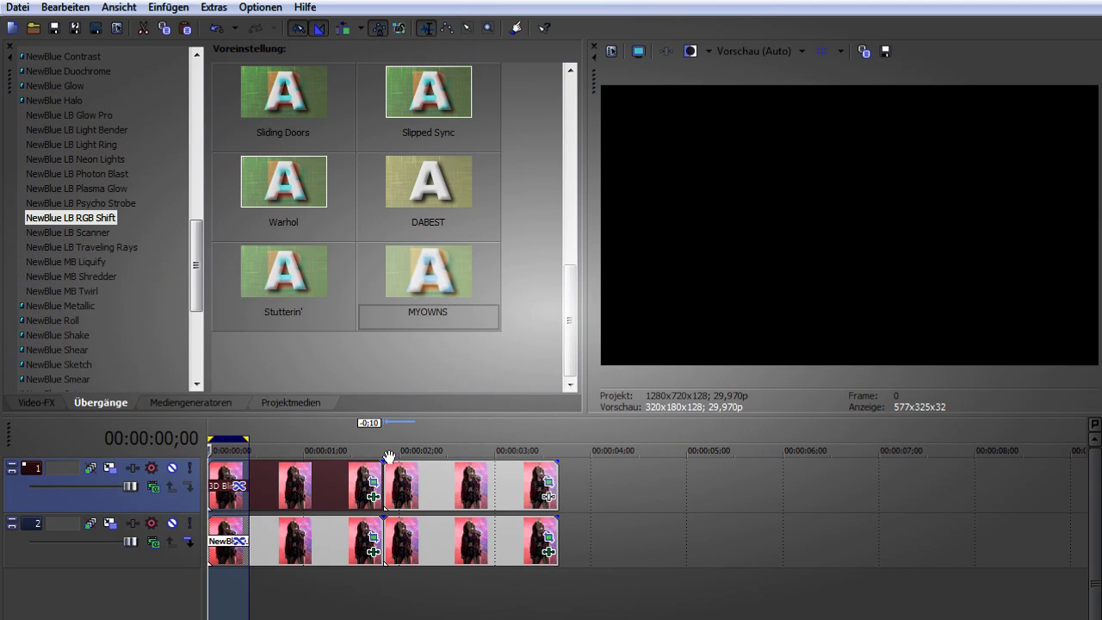
# Create a 15-frame crossfade between the first and second events on both track 1 and track 2
pyautogui.click(388, 488)
pyautogui.moveTo(385, 487); pyautogui.dragTo(405, 503)
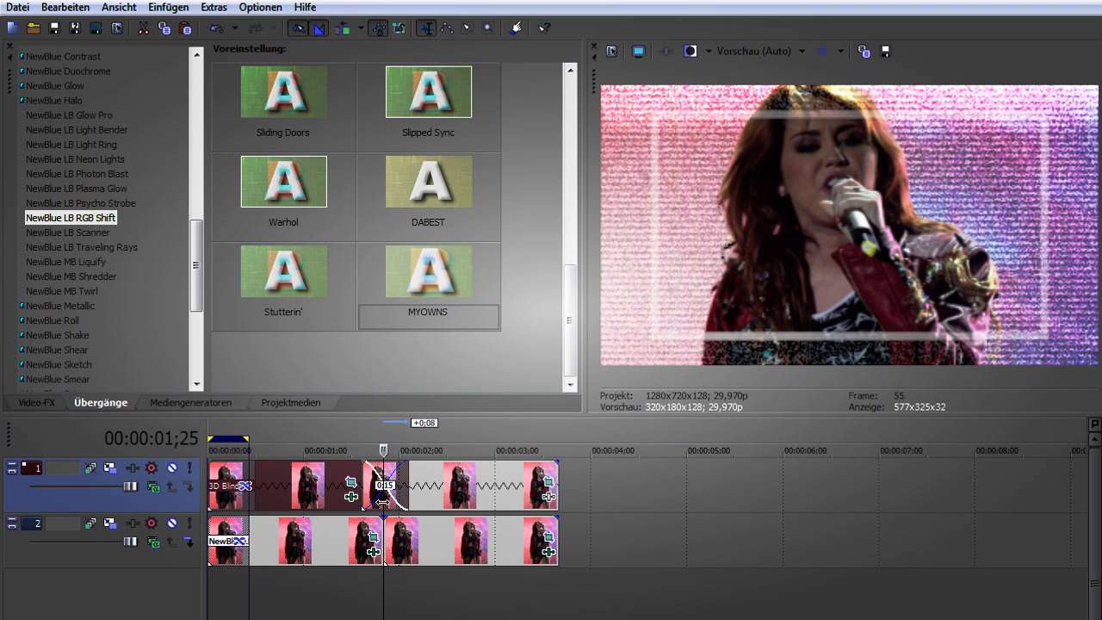
pyautogui.moveTo(389, 552)
pyautogui.mouseDown()
pyautogui.moveTo(375, 541)
pyautogui.moveTo(409, 549)
pyautogui.mouseUp()
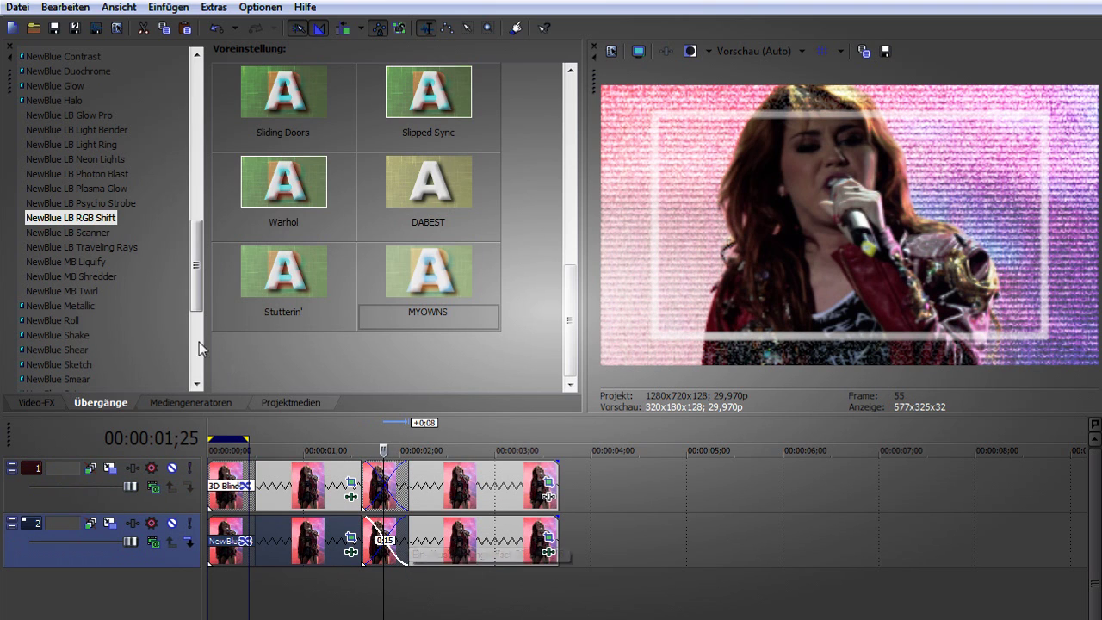
# Apply the NewBlue Roll transition with the Push Down preset to the crossfade on track 1
pyautogui.click(80, 322)
pyautogui.moveTo(575, 150); pyautogui.dragTo(574, 376)
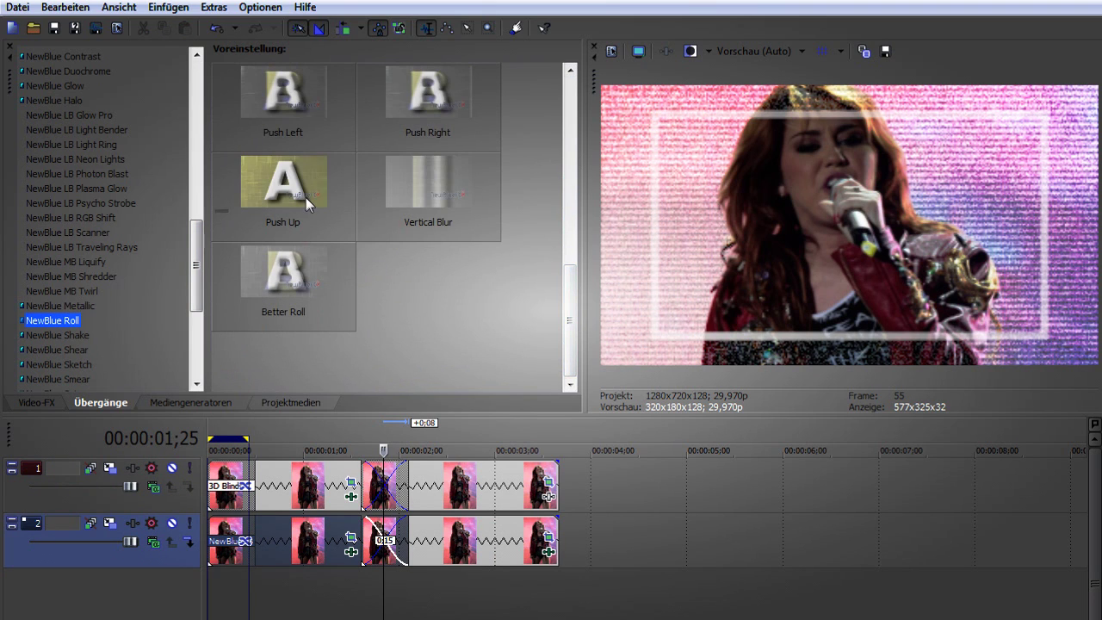
pyautogui.moveTo(574, 290); pyautogui.dragTo(573, 251)
pyautogui.moveTo(435, 97); pyautogui.dragTo(396, 479)
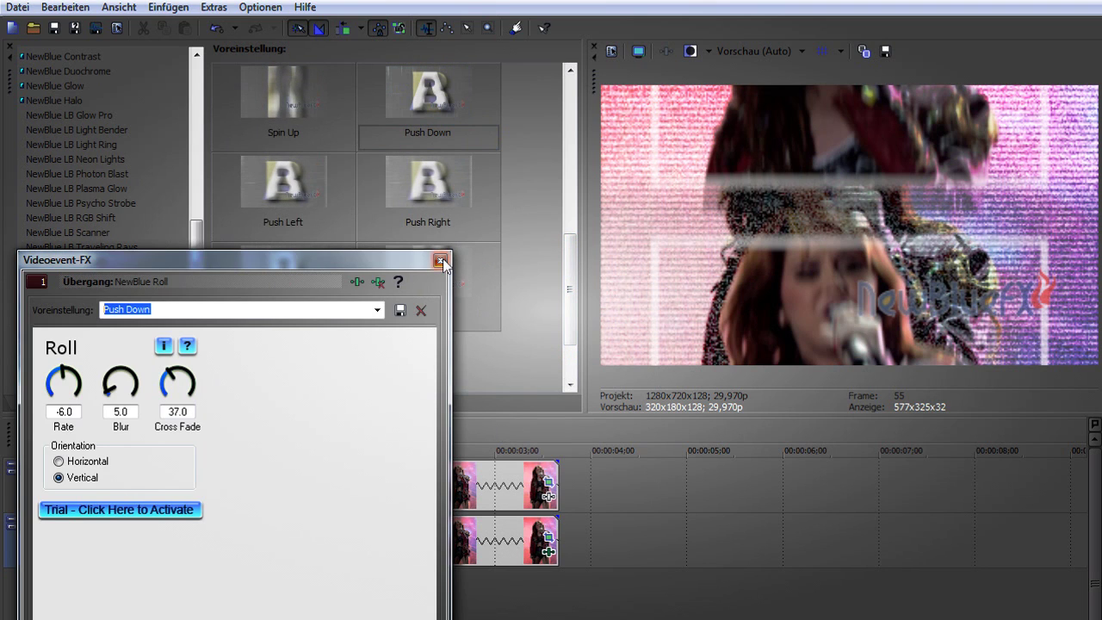
pyautogui.click(442, 262)
# Apply the NewBlue LB RGB Shift transition with the MYOWNS preset to the crossfade on track 2
pyautogui.moveTo(430, 293); pyautogui.dragTo(385, 540)
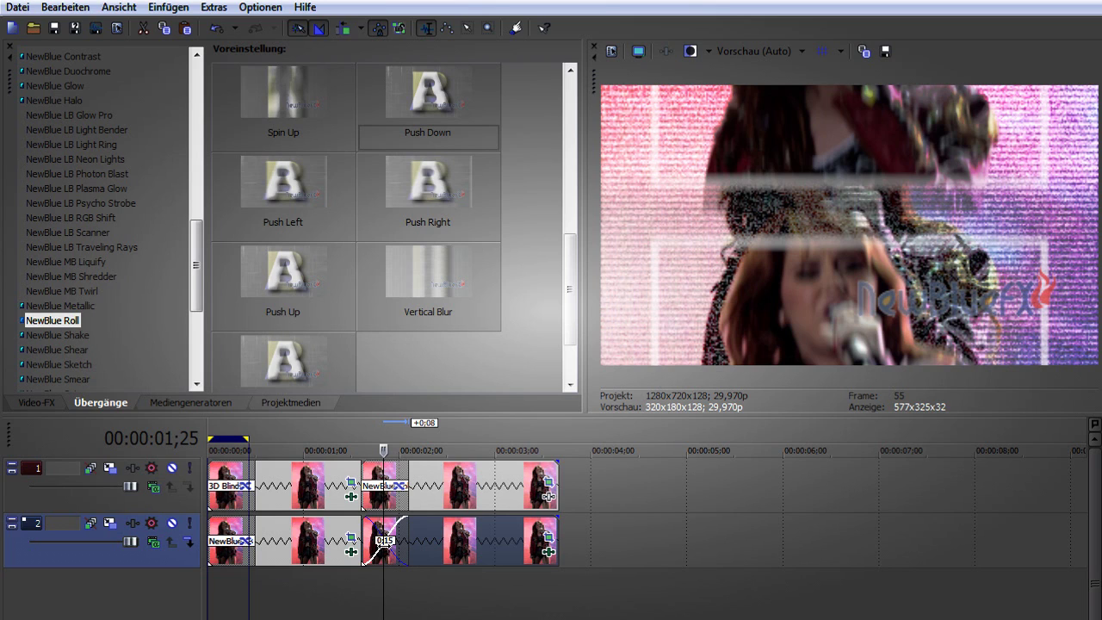
pyautogui.click(98, 218)
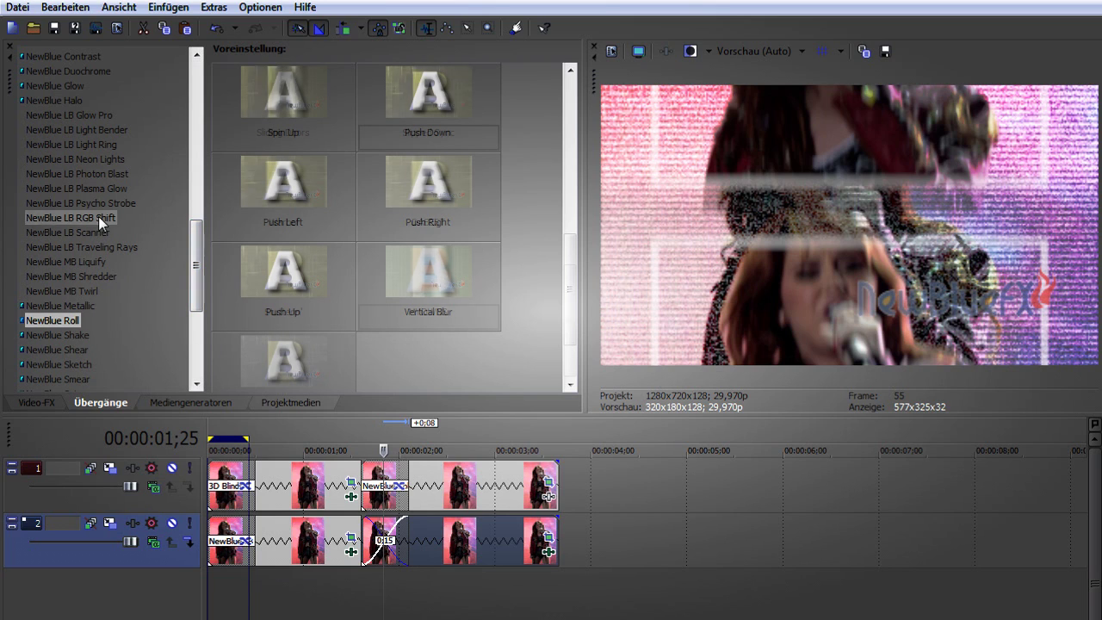
pyautogui.moveTo(428, 285); pyautogui.dragTo(388, 539)
pyautogui.click(440, 260)
# Add short fade-outs of equal length to the end of the second events on tracks 1 and 2
pyautogui.click(460, 543)
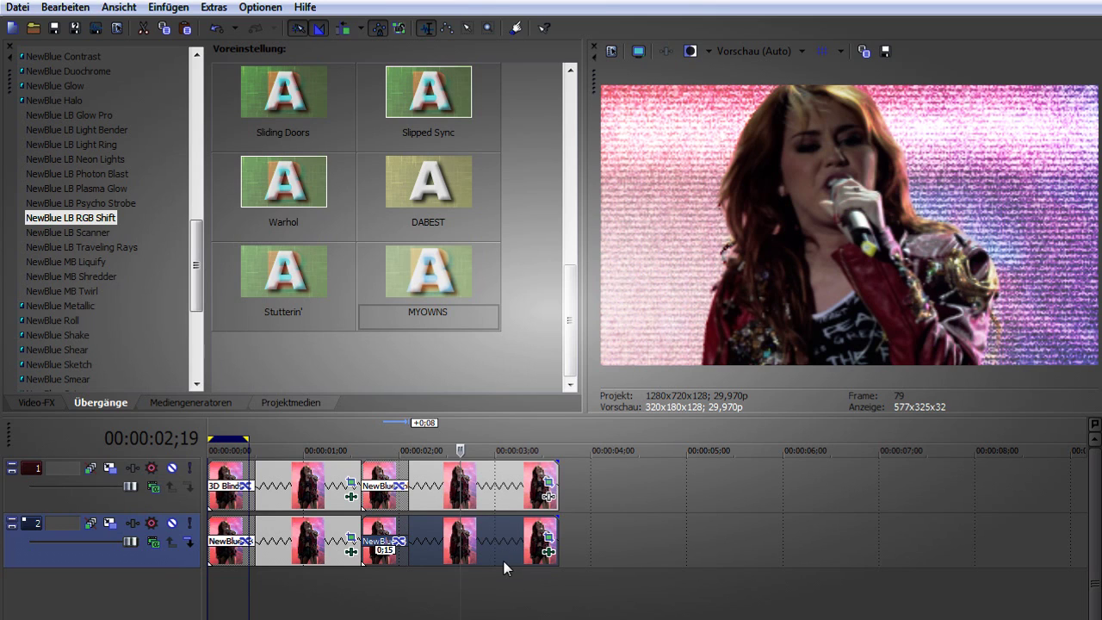
pyautogui.moveTo(562, 464); pyautogui.dragTo(527, 465)
pyautogui.moveTo(560, 518); pyautogui.dragTo(527, 518)
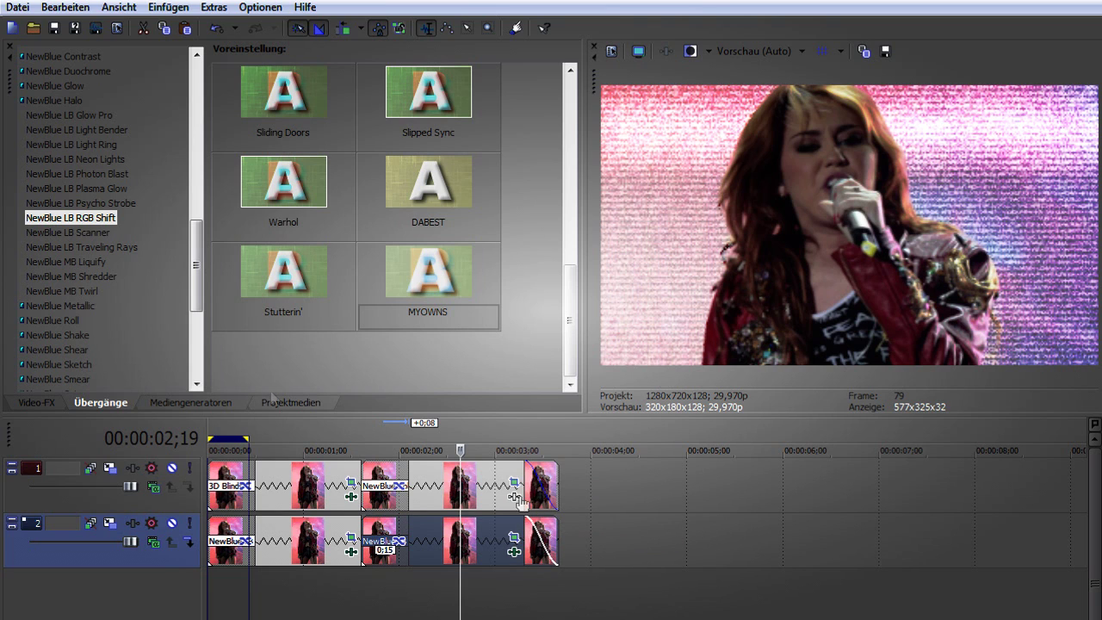
# Apply the NewBlue Zoom transition with the Centered Zoom Blur preset to the fade-out of the second event on track 1
pyautogui.scroll(-3, 95, 275)
pyautogui.click(94, 296)
pyautogui.moveTo(284, 94); pyautogui.dragTo(548, 479)
pyautogui.click(439, 263)
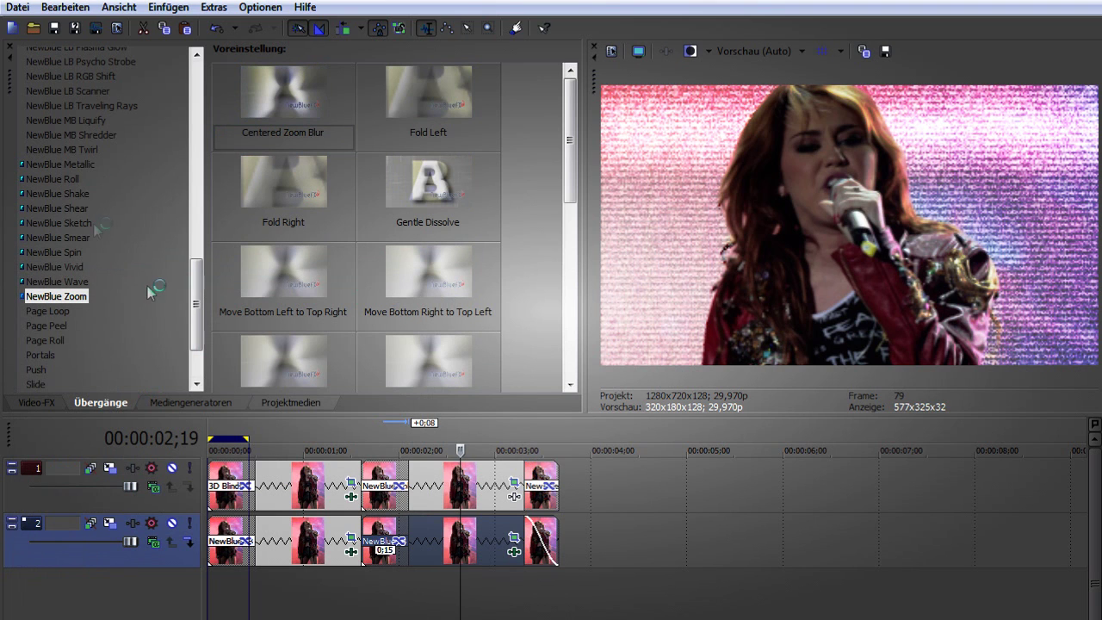
# Apply the NewBlue Halo transition with the Dream preset to the fade-out of the second event on track 2
pyautogui.scroll(3, 104, 258)
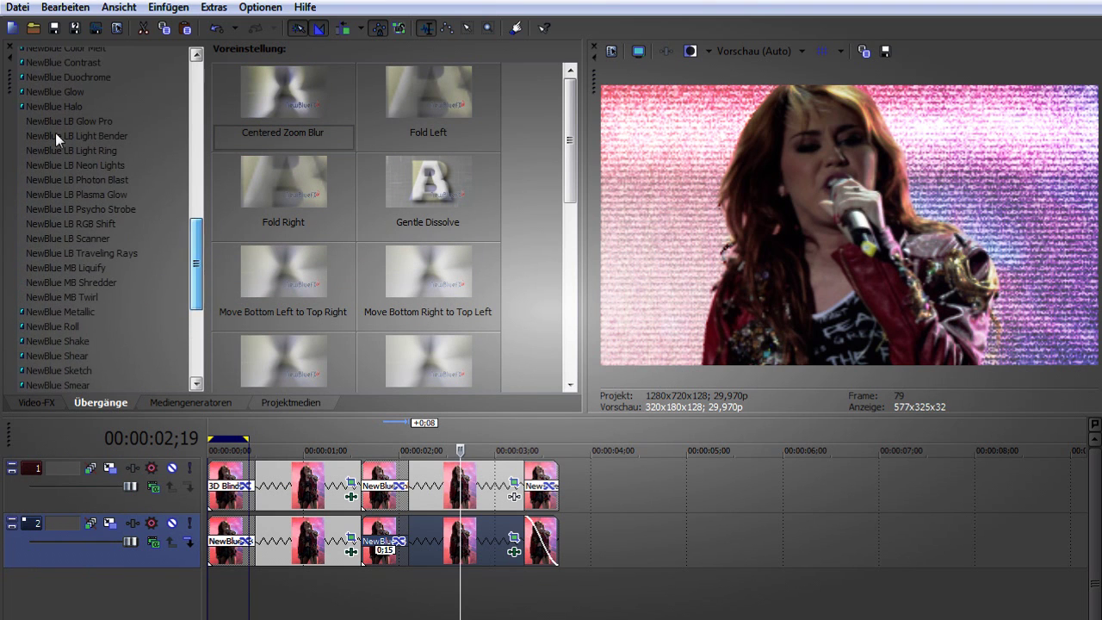
pyautogui.click(67, 104)
pyautogui.moveTo(285, 93); pyautogui.dragTo(543, 544)
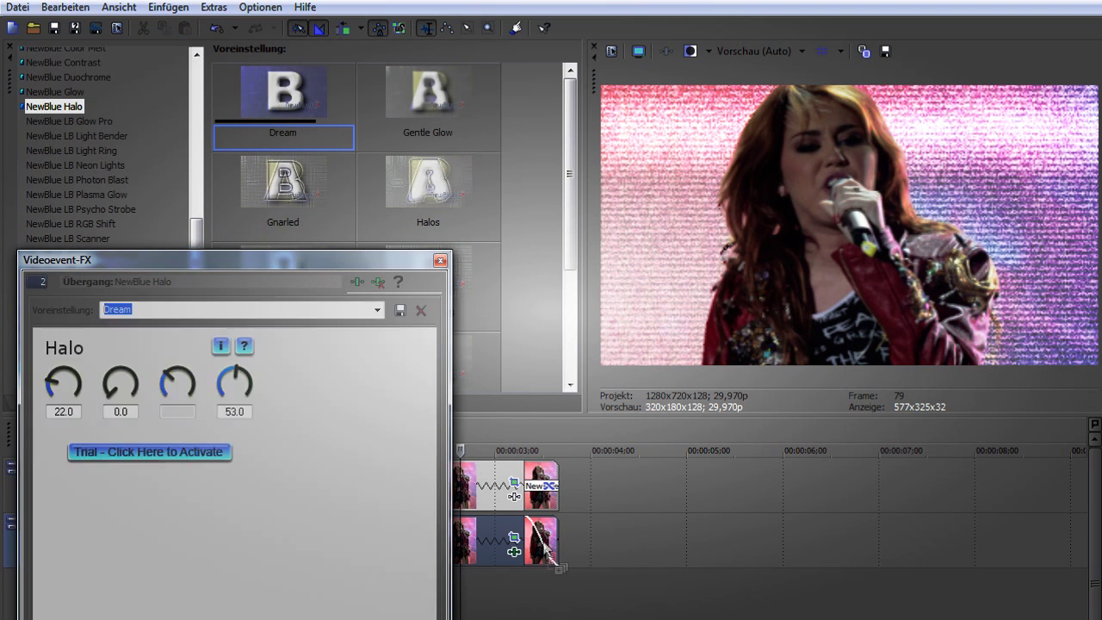
pyautogui.click(440, 260)
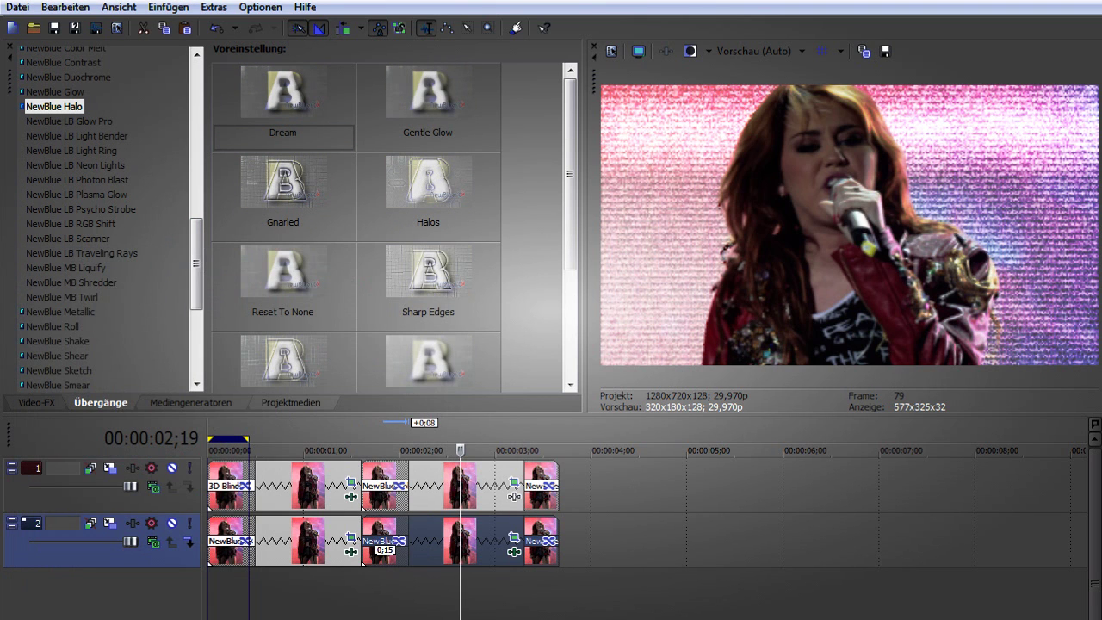